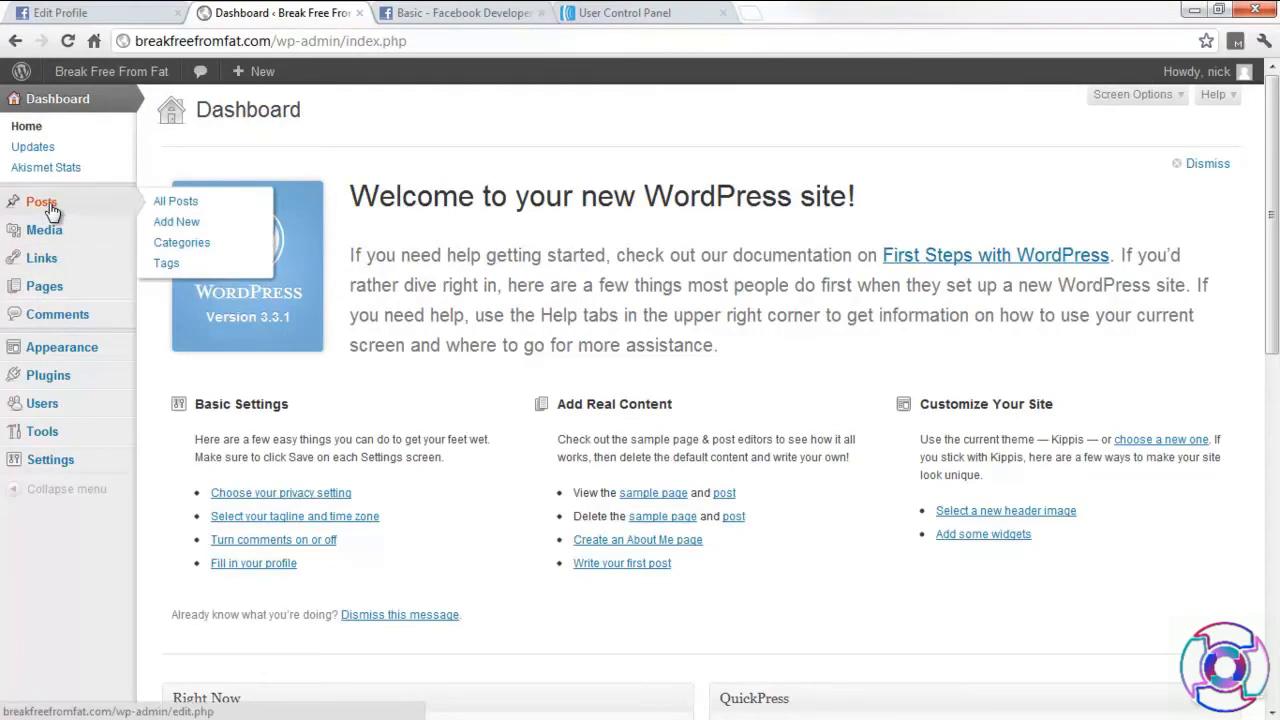
Create a new post titled "Break Free From Fat Now!" with the body text "Article Coming Soon!"
{"action": "left_click", "coordinate": [50, 207]}
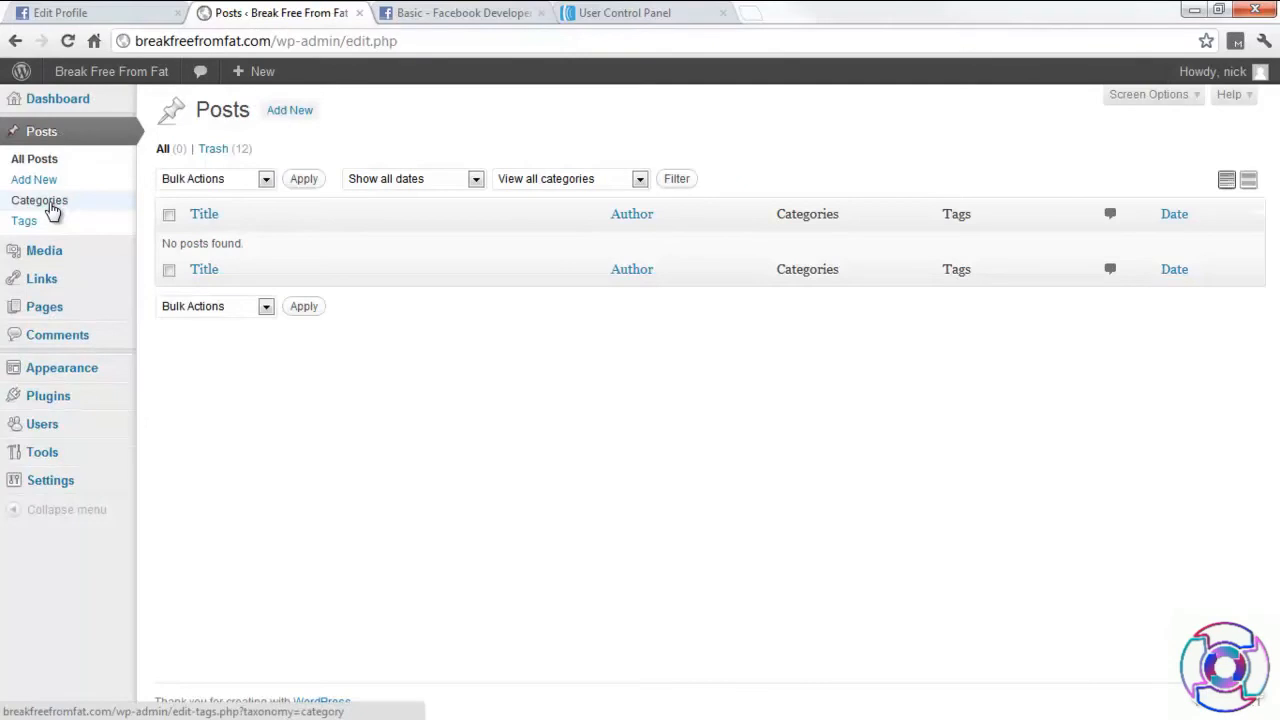
{"action": "left_click", "coordinate": [292, 116]}
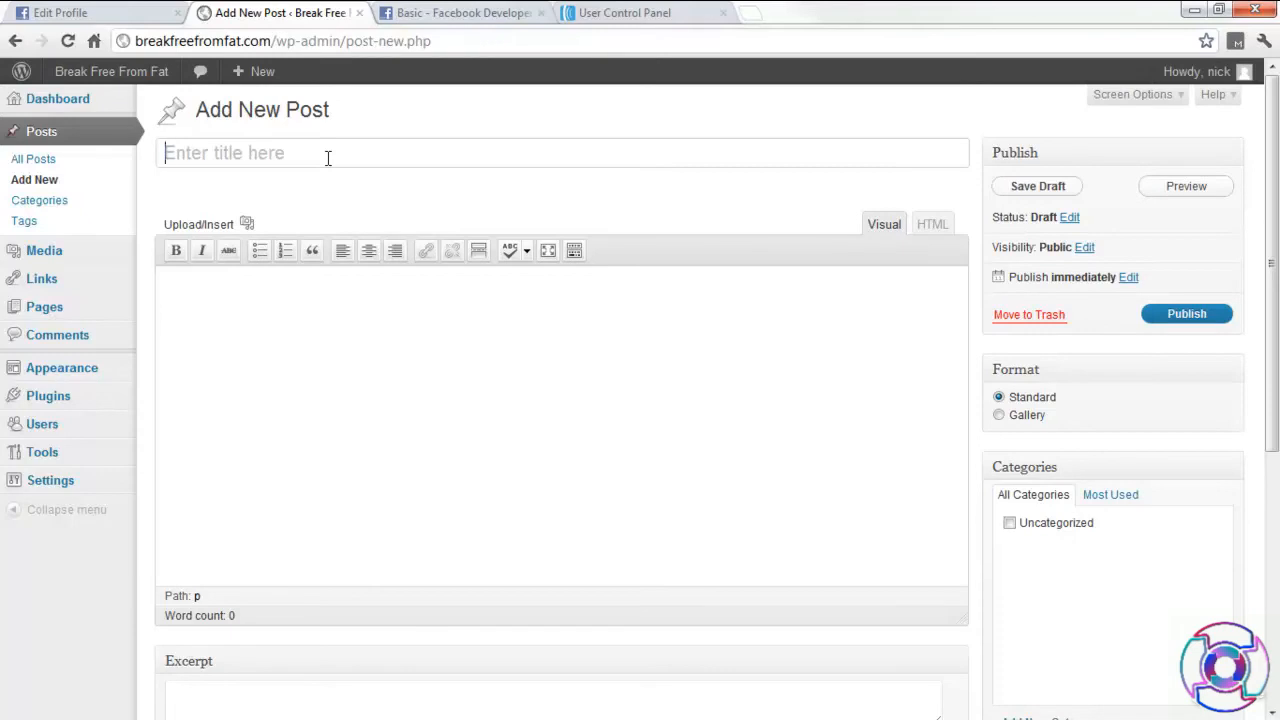
{"action": "left_click", "coordinate": [328, 158]}
{"action": "type", "text": "Bre"}
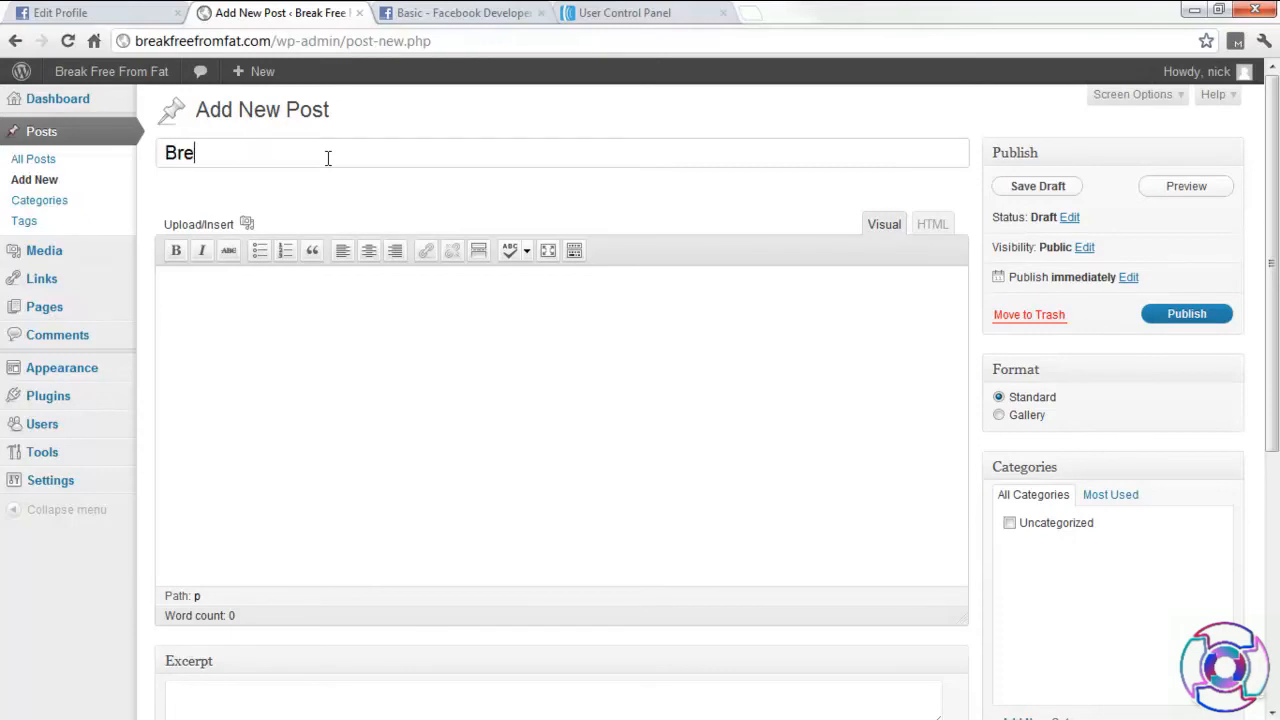
{"action": "type", "text": "ak Free From Fat "}
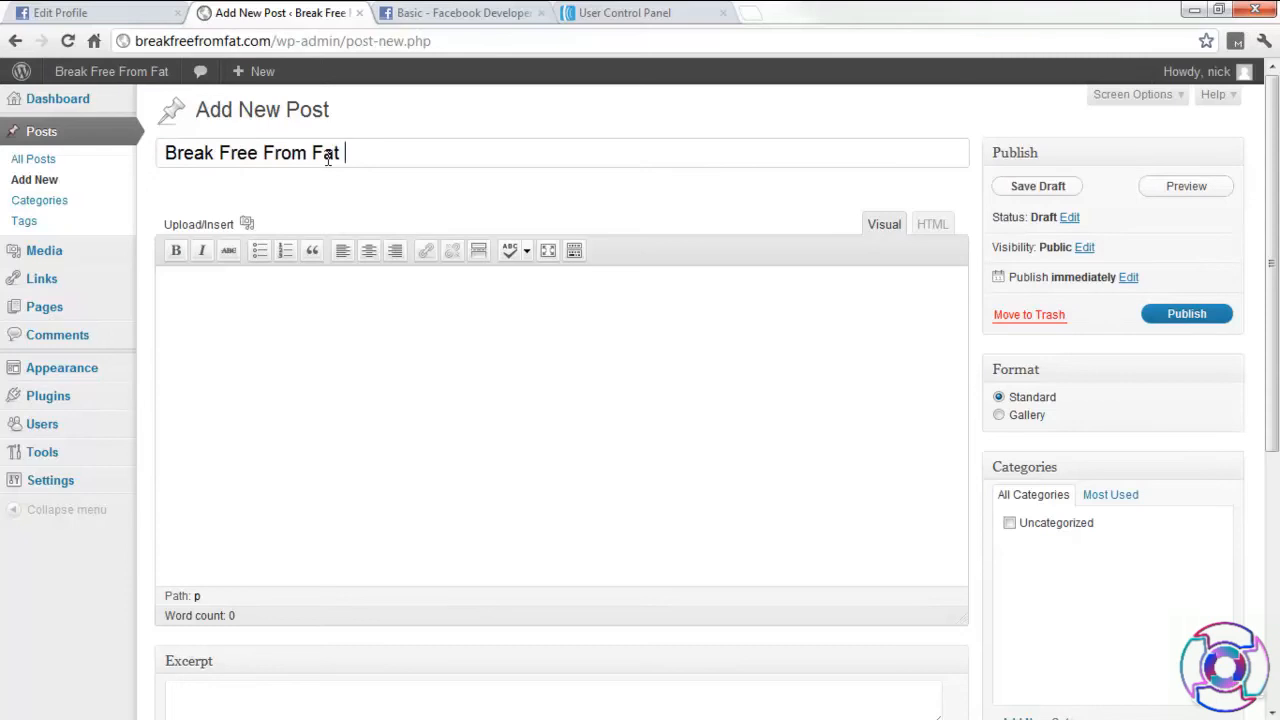
{"action": "type", "text": "Now!"}
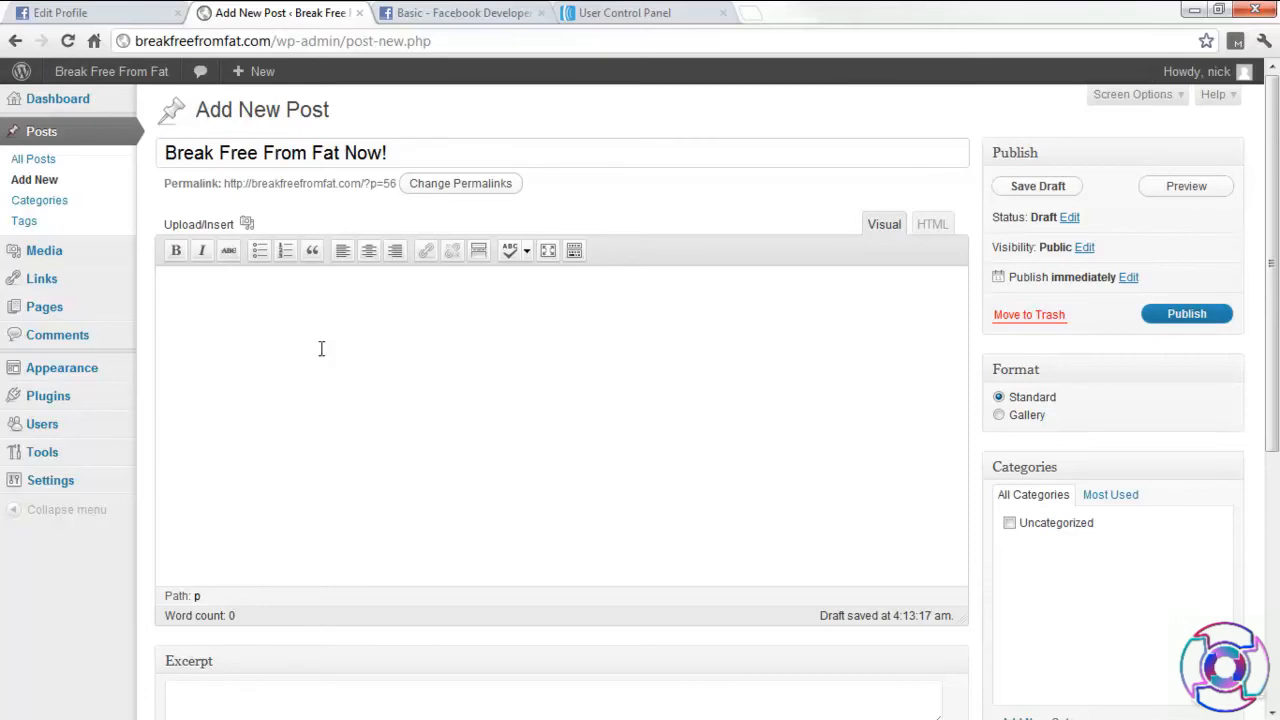
{"action": "type", "text": "Article Coming Soon"}
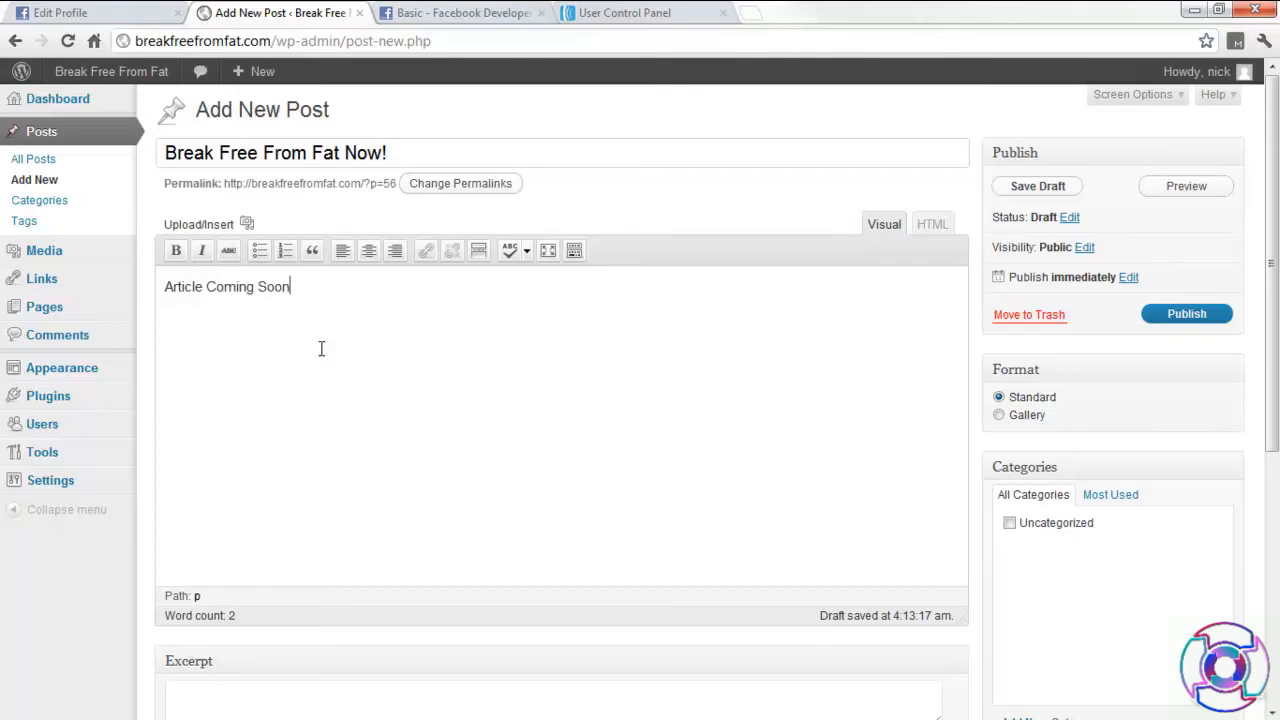
{"action": "type", "text": "!"}
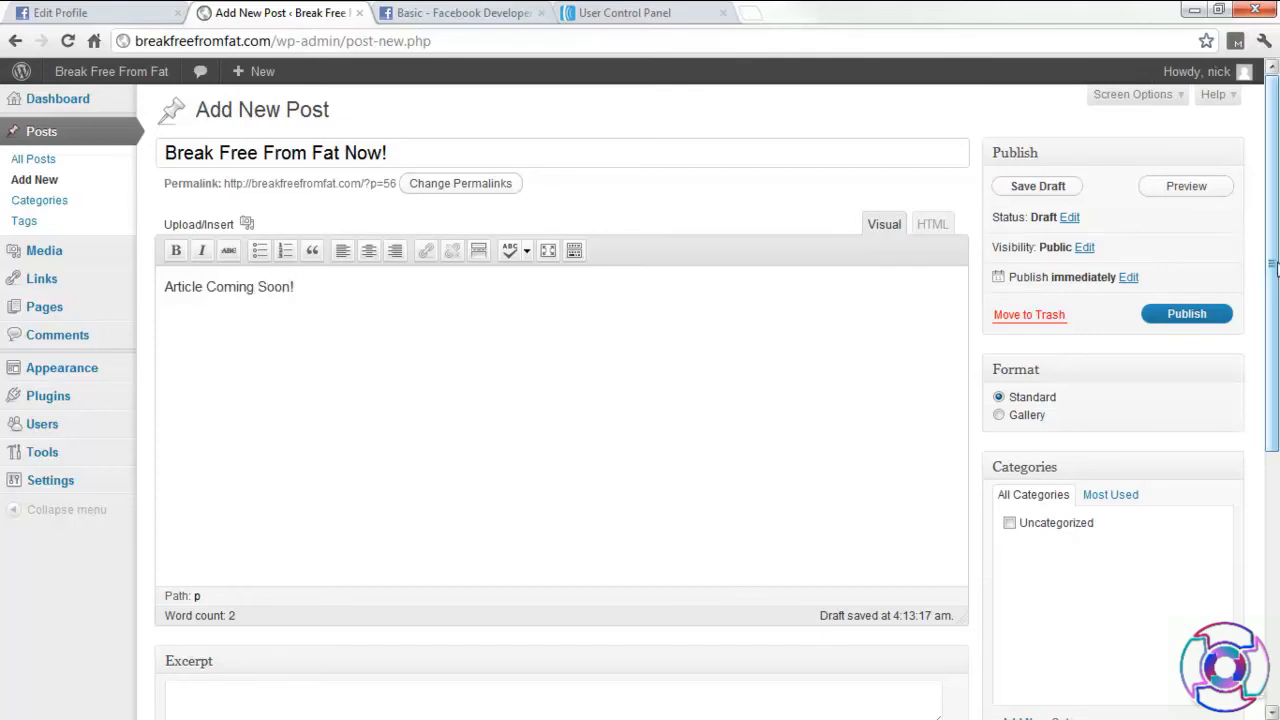
Check the screen options for the Excerpt box and enter the excerpt "Check Out This Post About Losing Fat Fast..."
{"action": "scroll", "coordinate": [1230, 372], "scroll_direction": "down", "scroll_amount": 3}
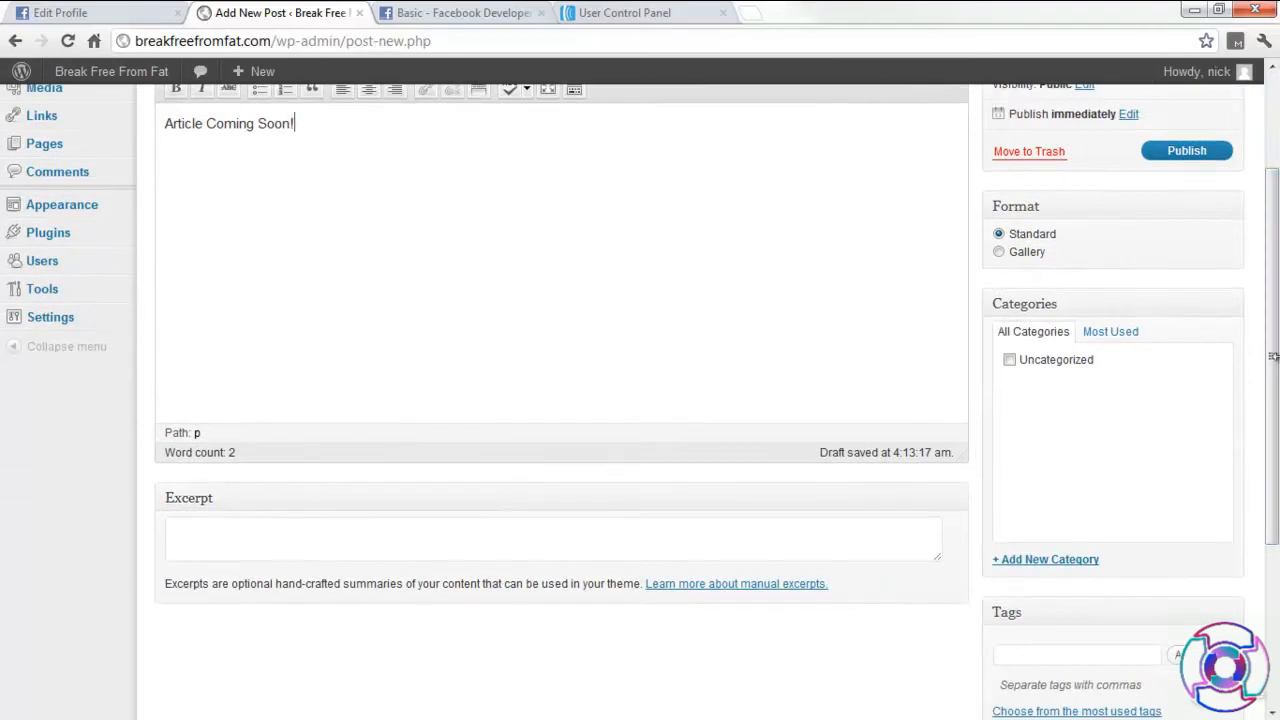
{"action": "scroll", "coordinate": [1275, 275], "scroll_direction": "up", "scroll_amount": 3}
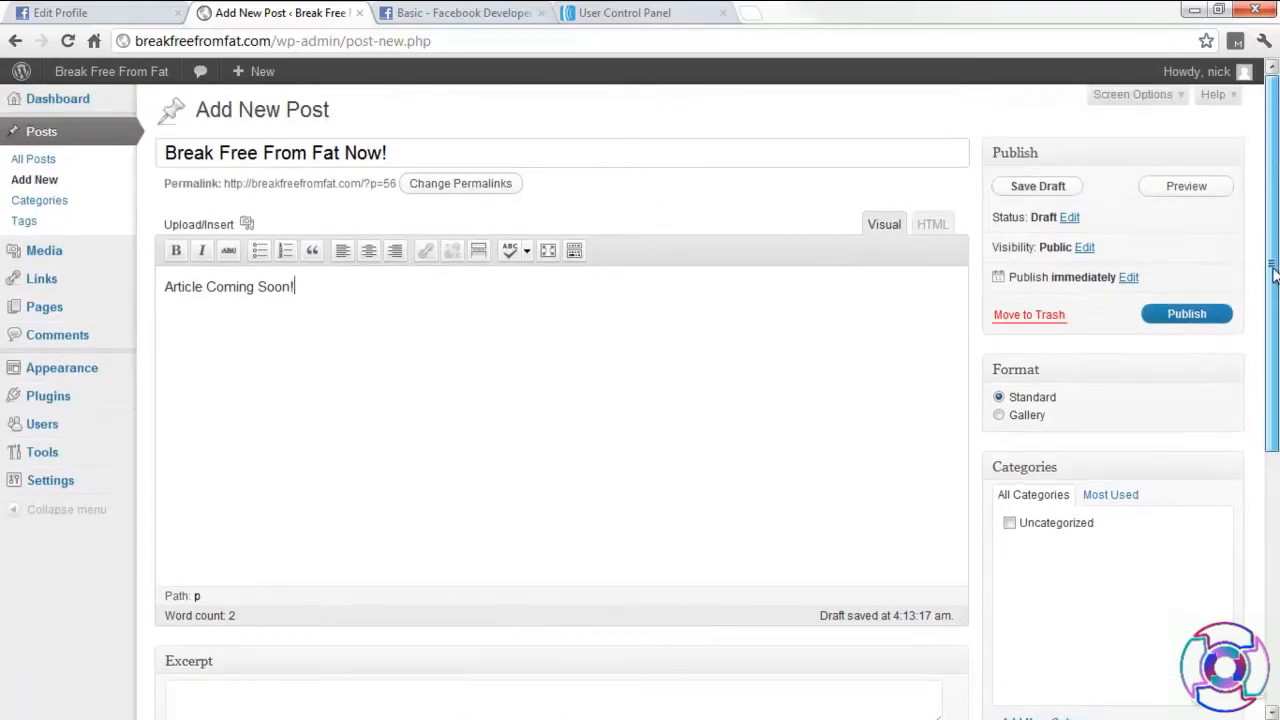
{"action": "left_click", "coordinate": [1138, 96]}
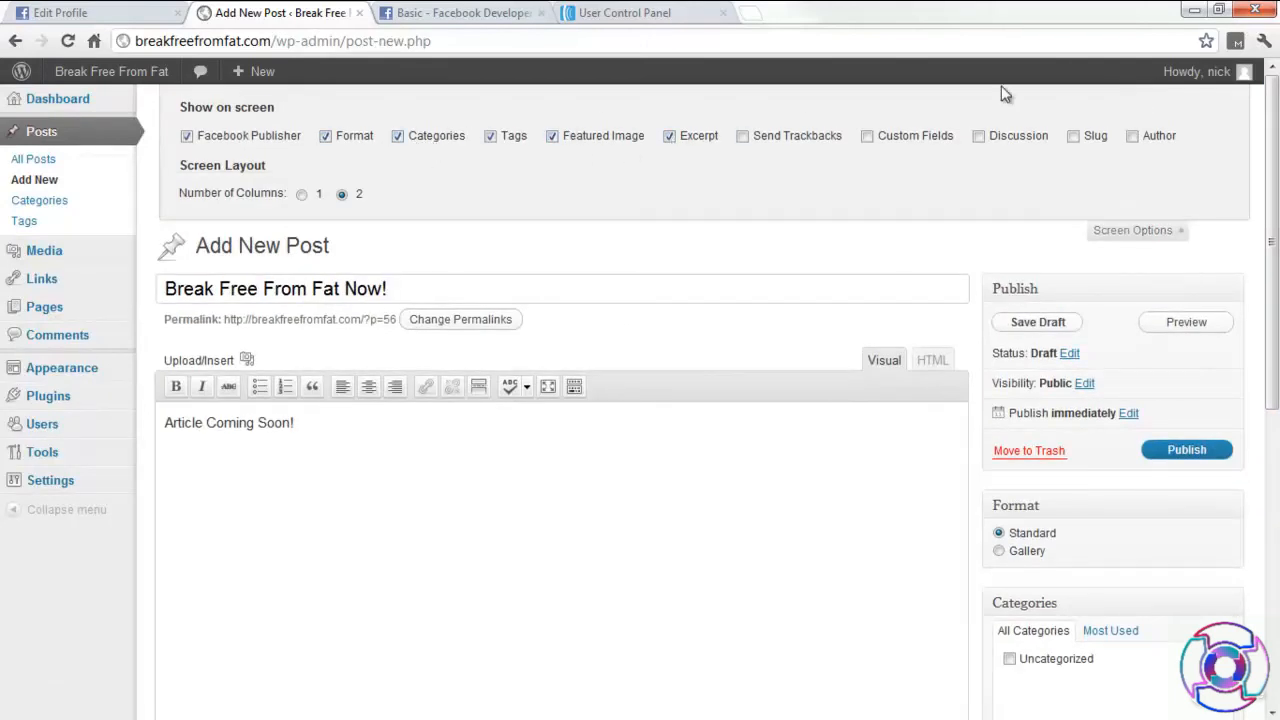
{"action": "left_click", "coordinate": [1143, 232]}
{"action": "scroll", "coordinate": [1260, 230], "scroll_direction": "down", "scroll_amount": 5}
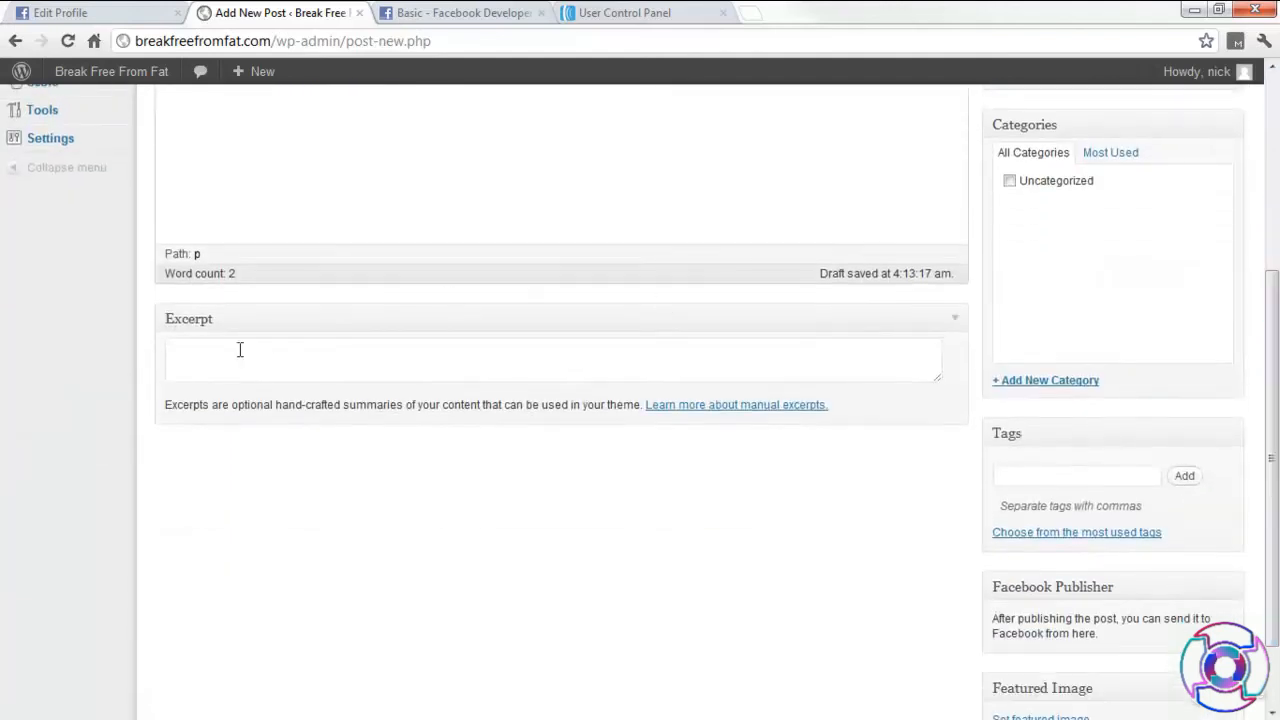
{"action": "left_click", "coordinate": [227, 361]}
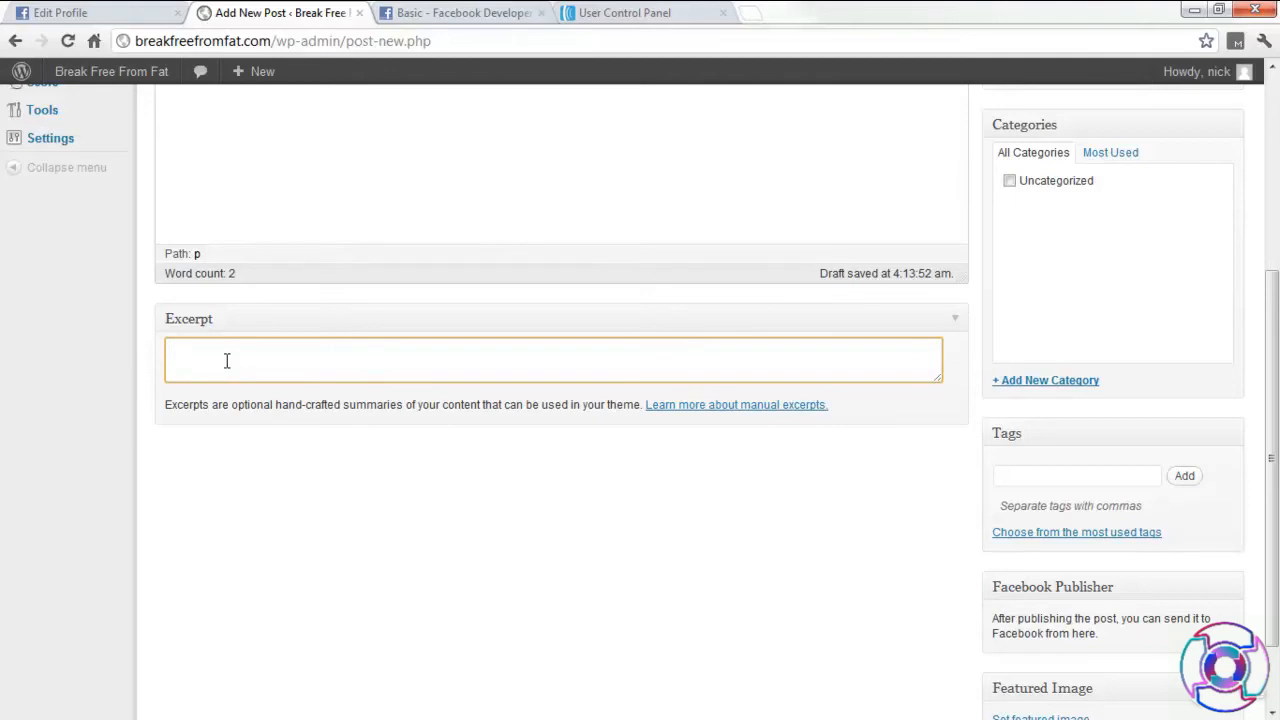
{"action": "type", "text": "Check OUt"}
{"action": "key", "text": "BackSpace"}
{"action": "key", "text": "BackSpace"}
{"action": "type", "text": "ut This Post About Losing "}
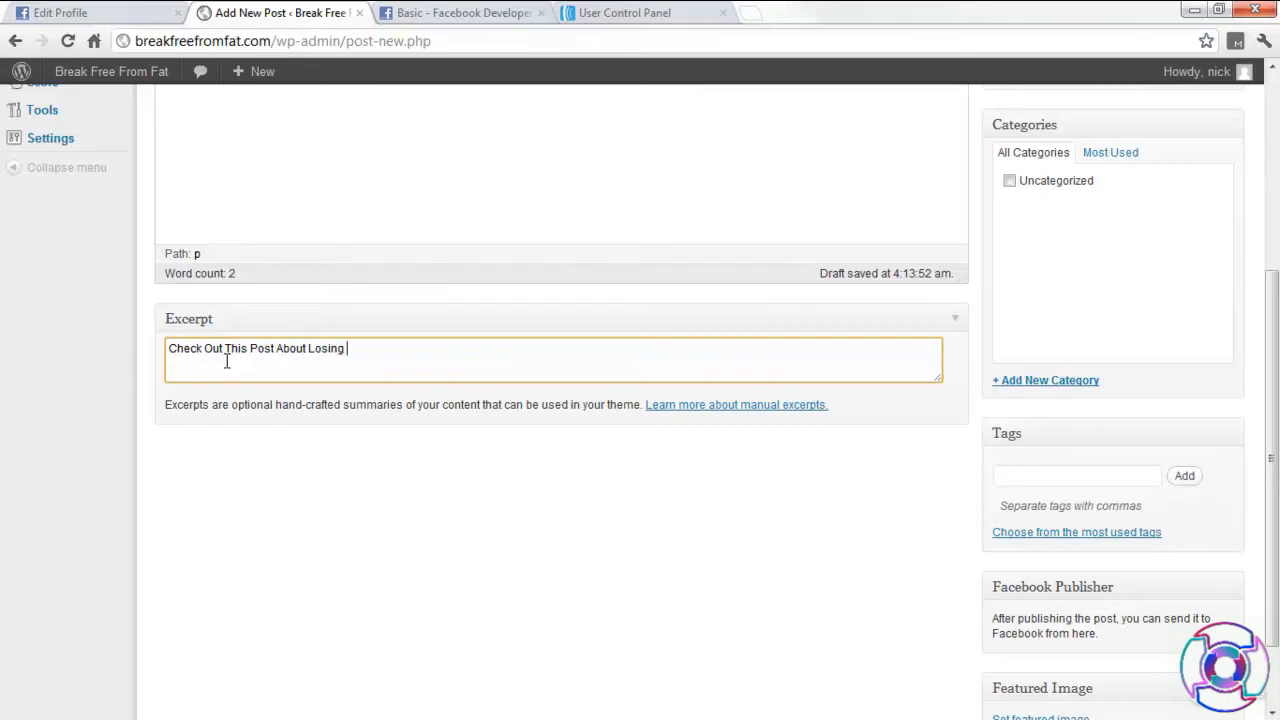
{"action": "type", "text": "Fat Fast..."}
Upload Ozeri-Pro.jpg from the desktop and insert the image into the post body
{"action": "left_click_drag", "start_coordinate": [1277, 372], "coordinate": [1277, 165]}
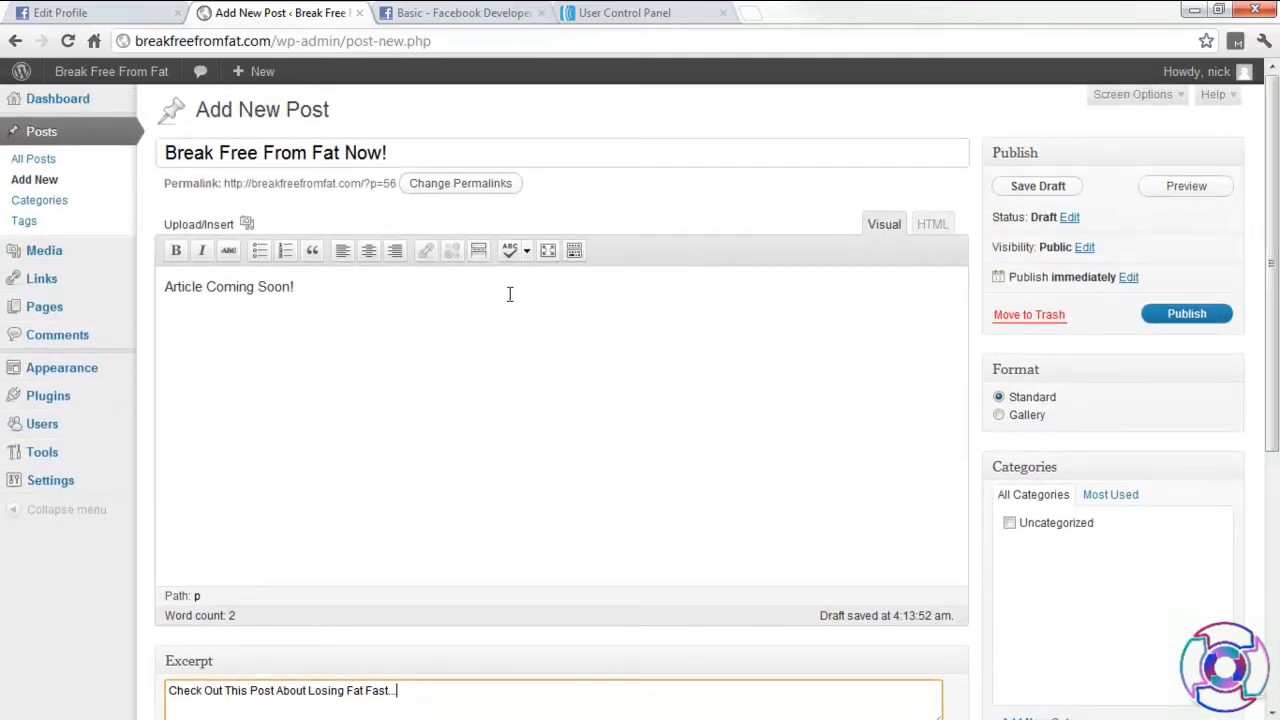
{"action": "left_click", "coordinate": [247, 224]}
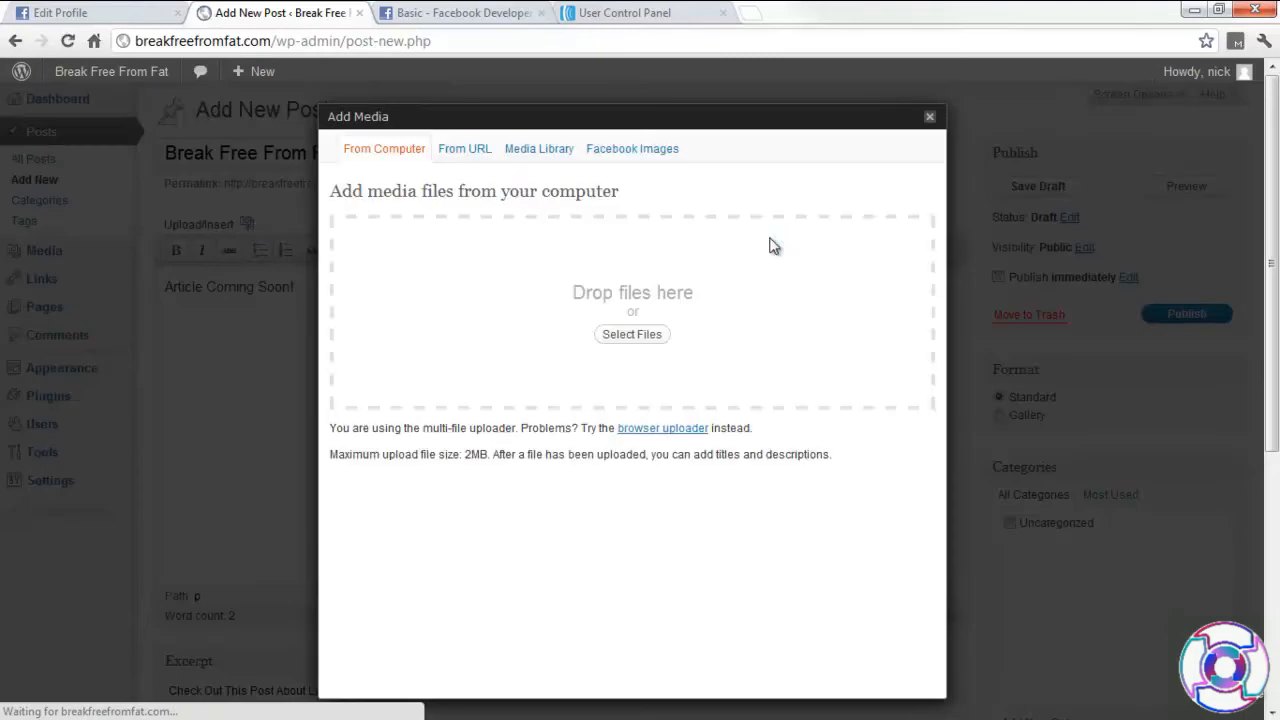
{"action": "left_click", "coordinate": [633, 336]}
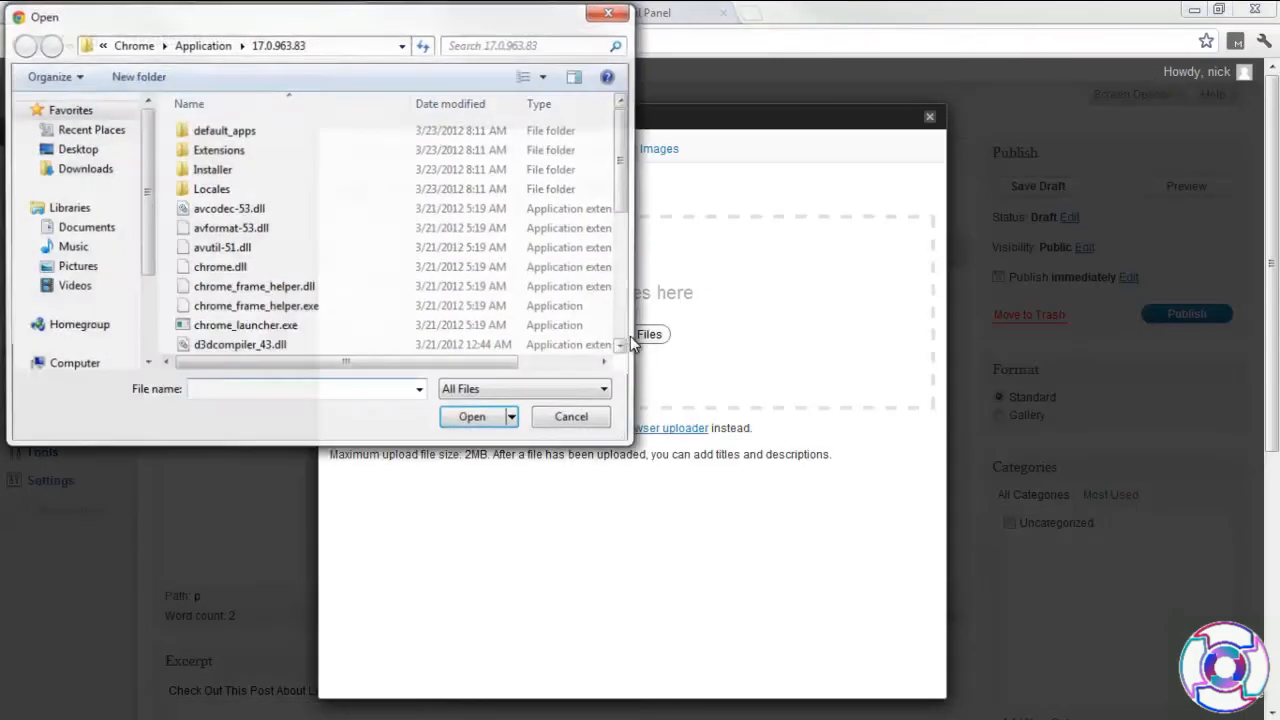
{"action": "left_click", "coordinate": [80, 150]}
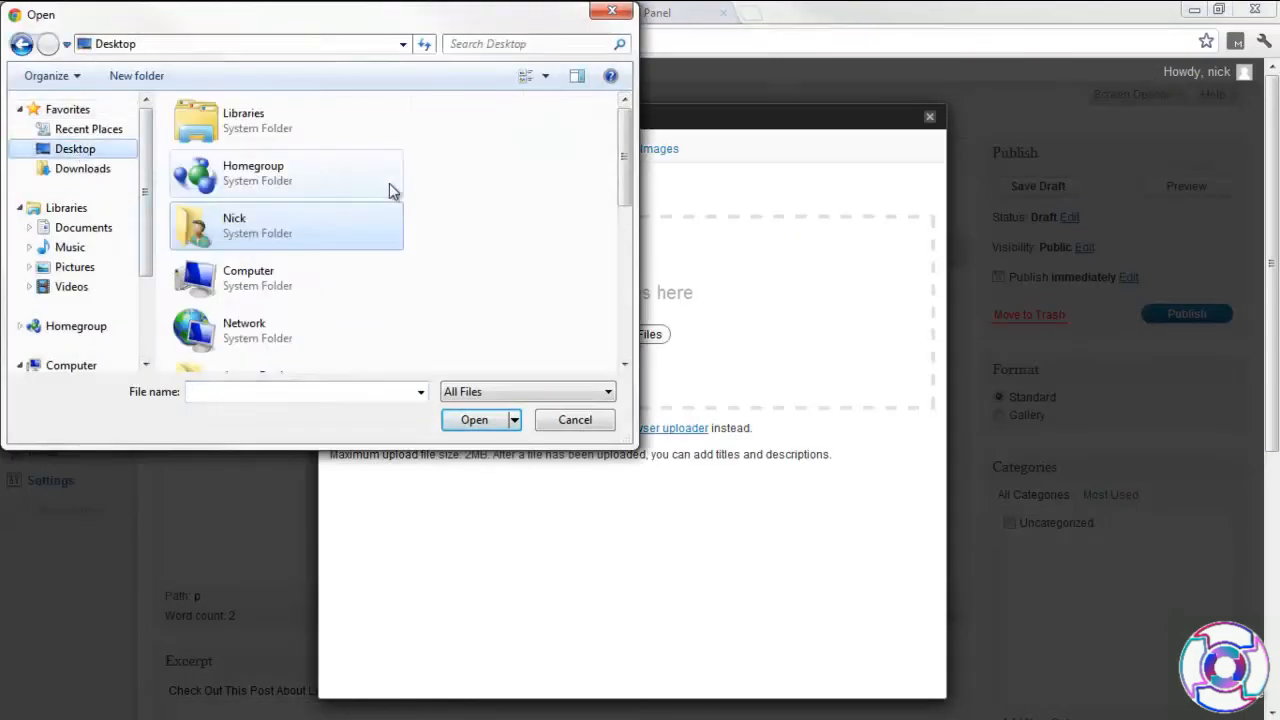
{"action": "left_click_drag", "start_coordinate": [627, 152], "coordinate": [616, 329]}
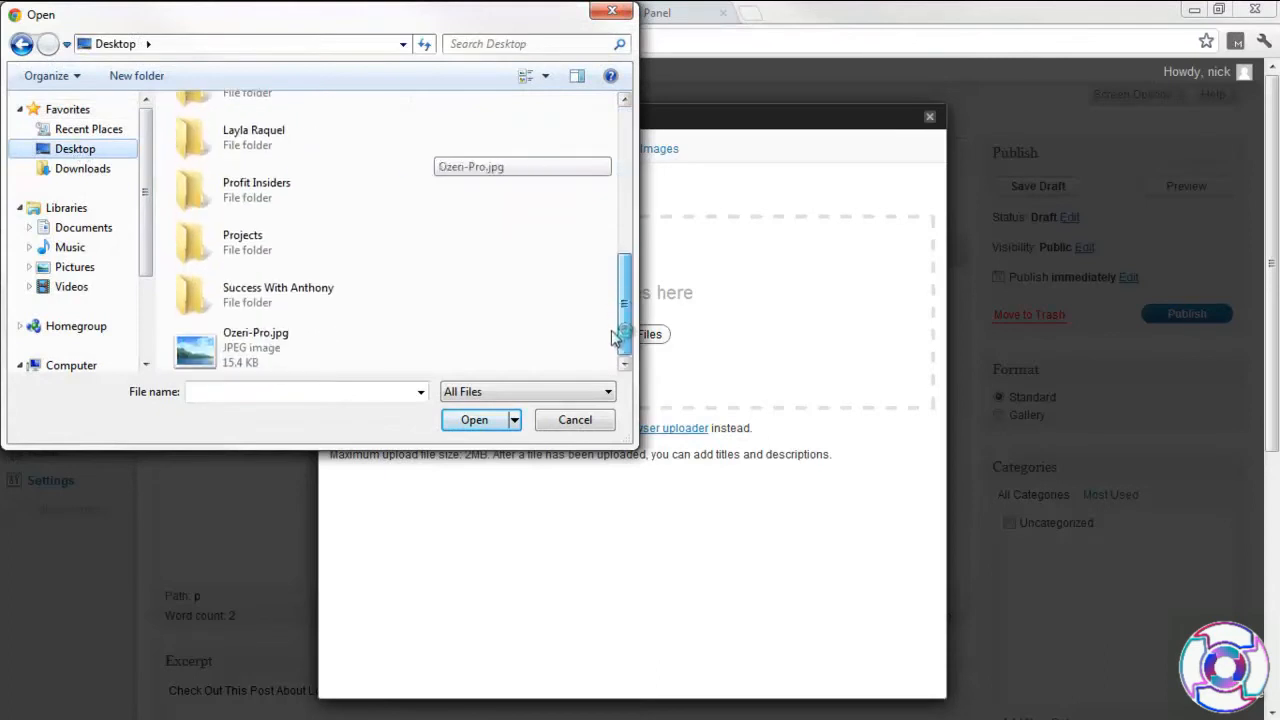
{"action": "double_click", "coordinate": [295, 346]}
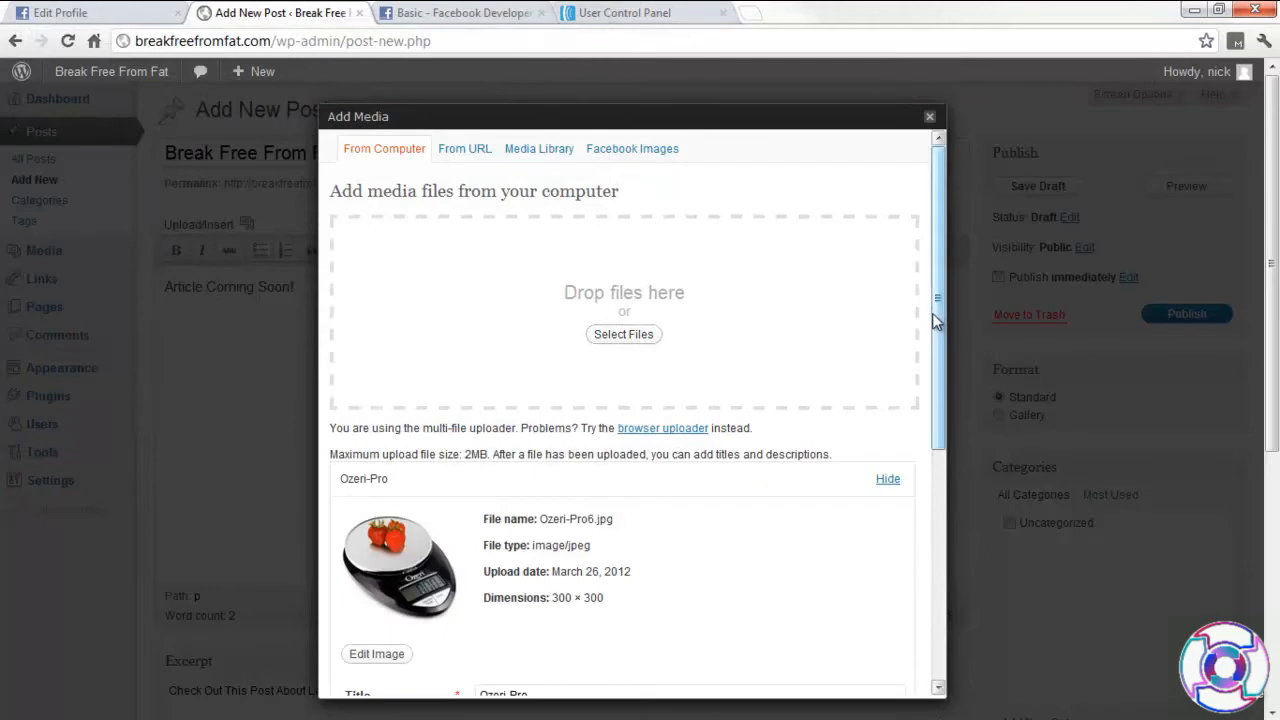
{"action": "left_click_drag", "start_coordinate": [932, 313], "coordinate": [982, 525]}
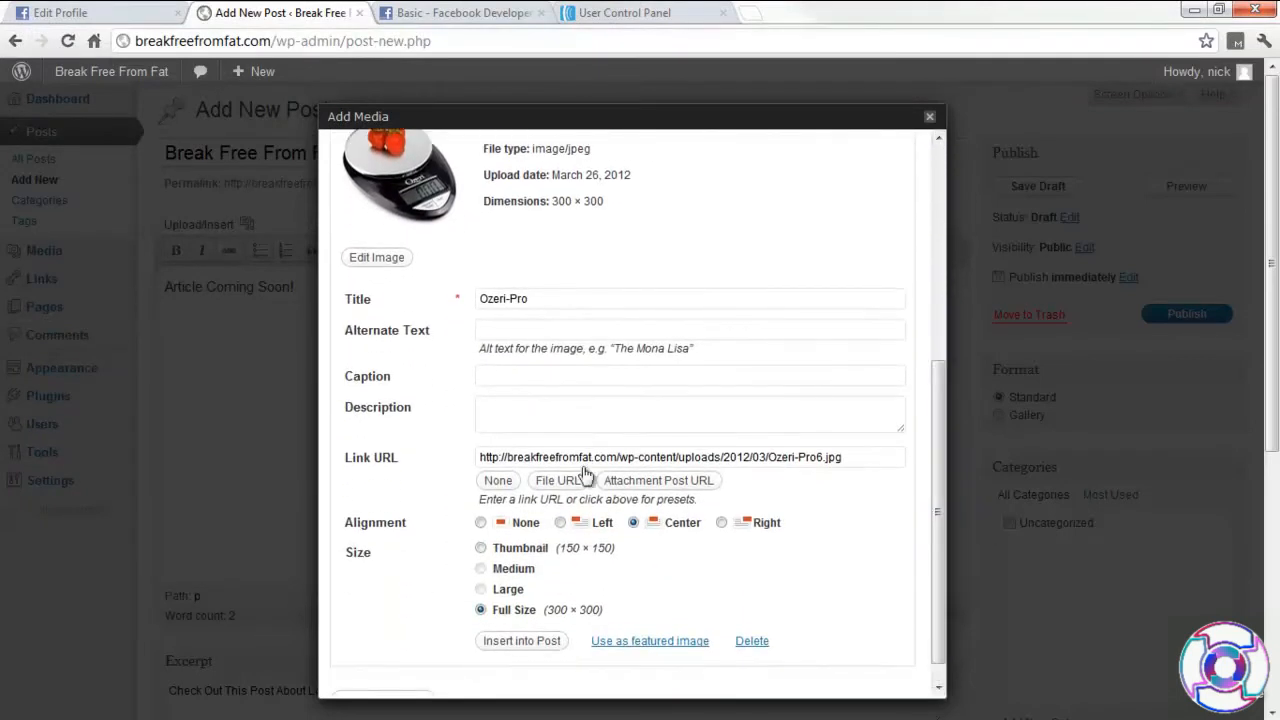
{"action": "left_click", "coordinate": [521, 642]}
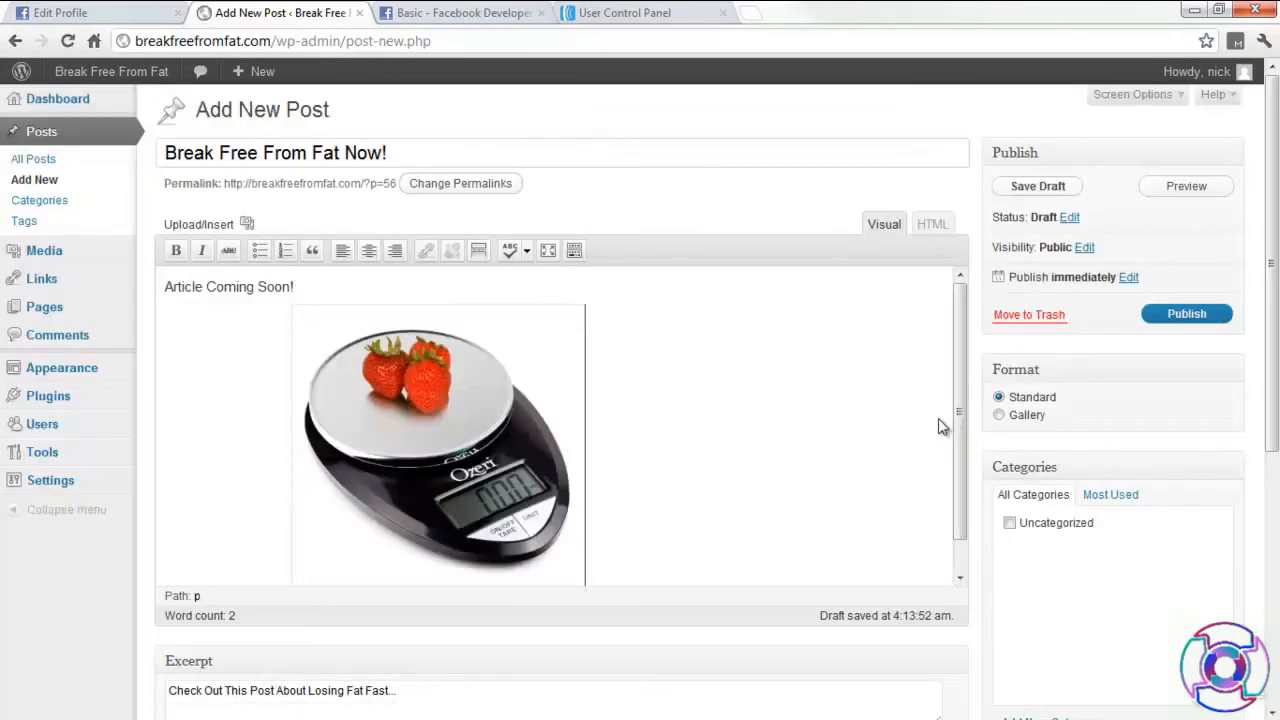
Publish the post and review it on the live Break Free From Fat site
{"action": "left_click_drag", "start_coordinate": [960, 406], "coordinate": [955, 462]}
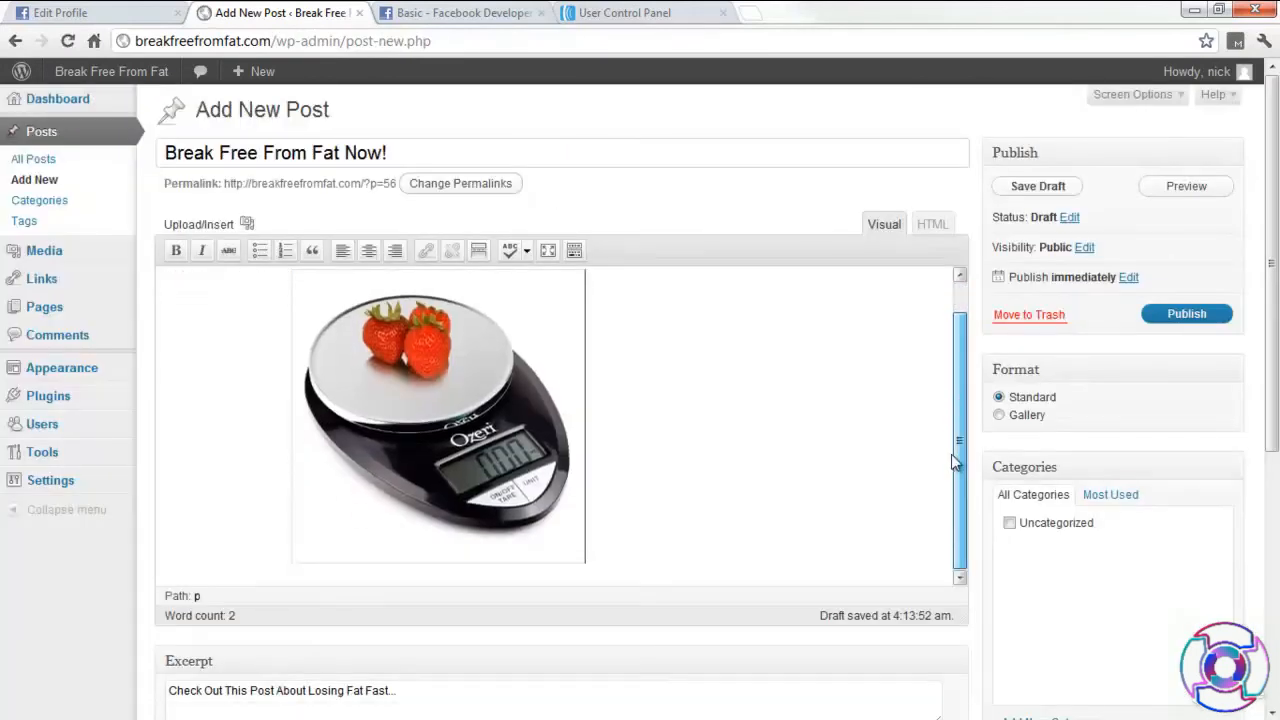
{"action": "left_click", "coordinate": [1187, 315]}
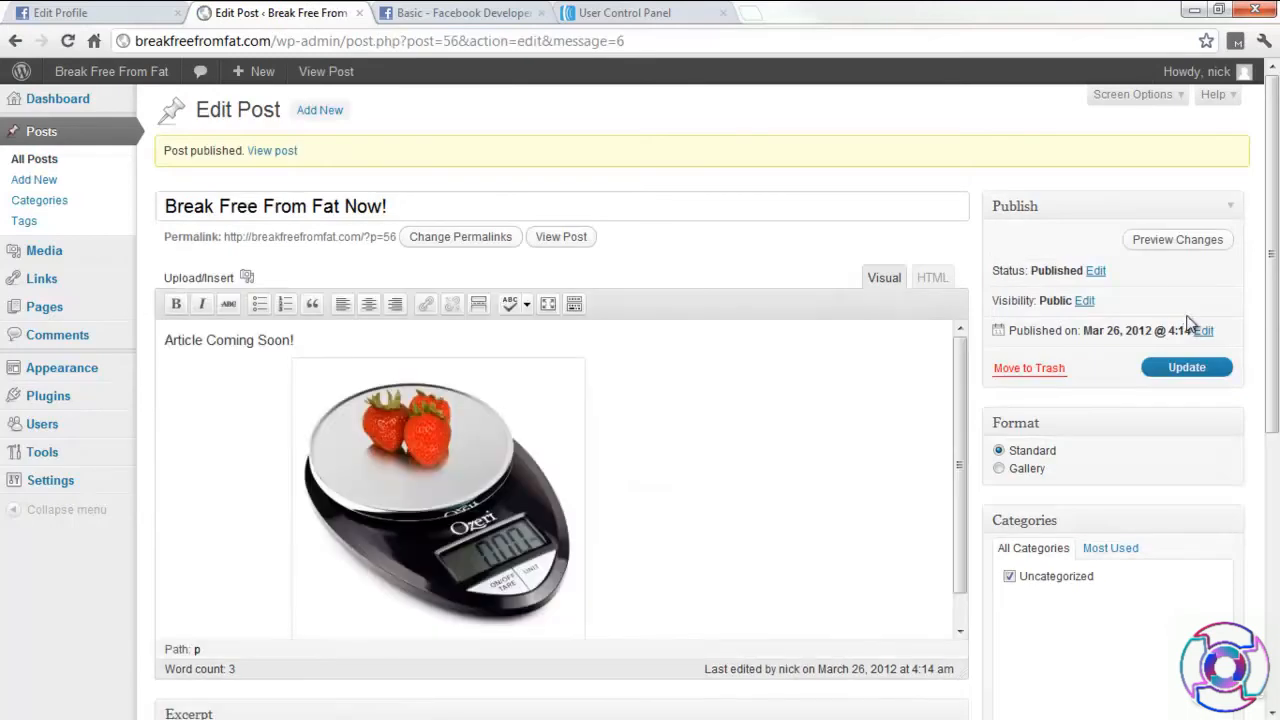
{"action": "mouse_move", "coordinate": [118, 80]}
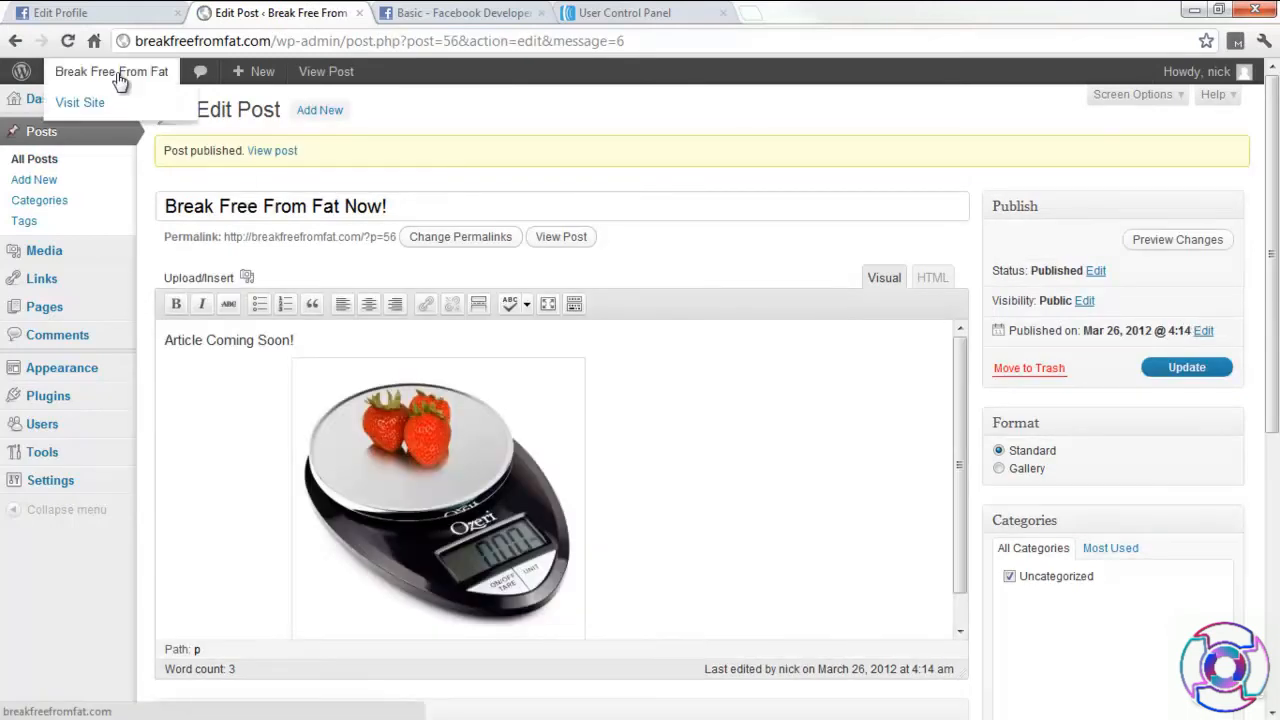
{"action": "left_click", "coordinate": [118, 78]}
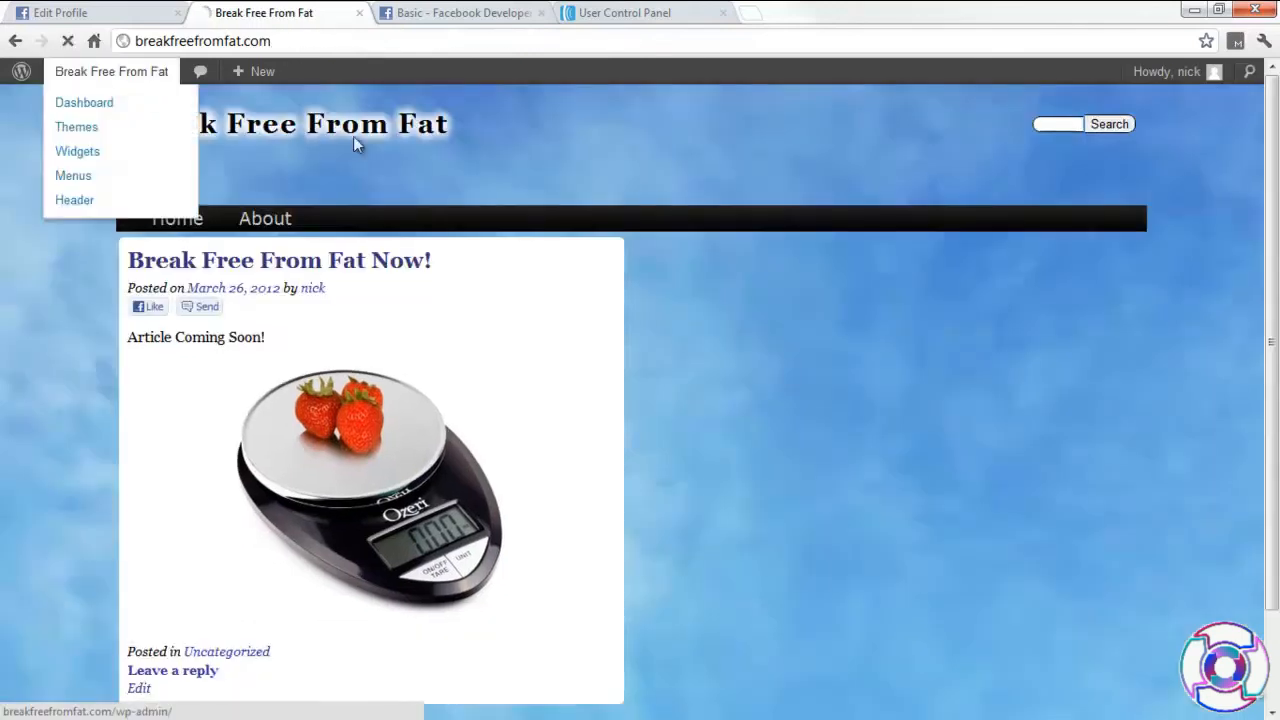
{"action": "mouse_move", "coordinate": [1273, 239]}
{"action": "left_mouse_down"}
{"action": "mouse_move", "coordinate": [1276, 266]}
{"action": "mouse_move", "coordinate": [1276, 243]}
{"action": "left_mouse_up"}
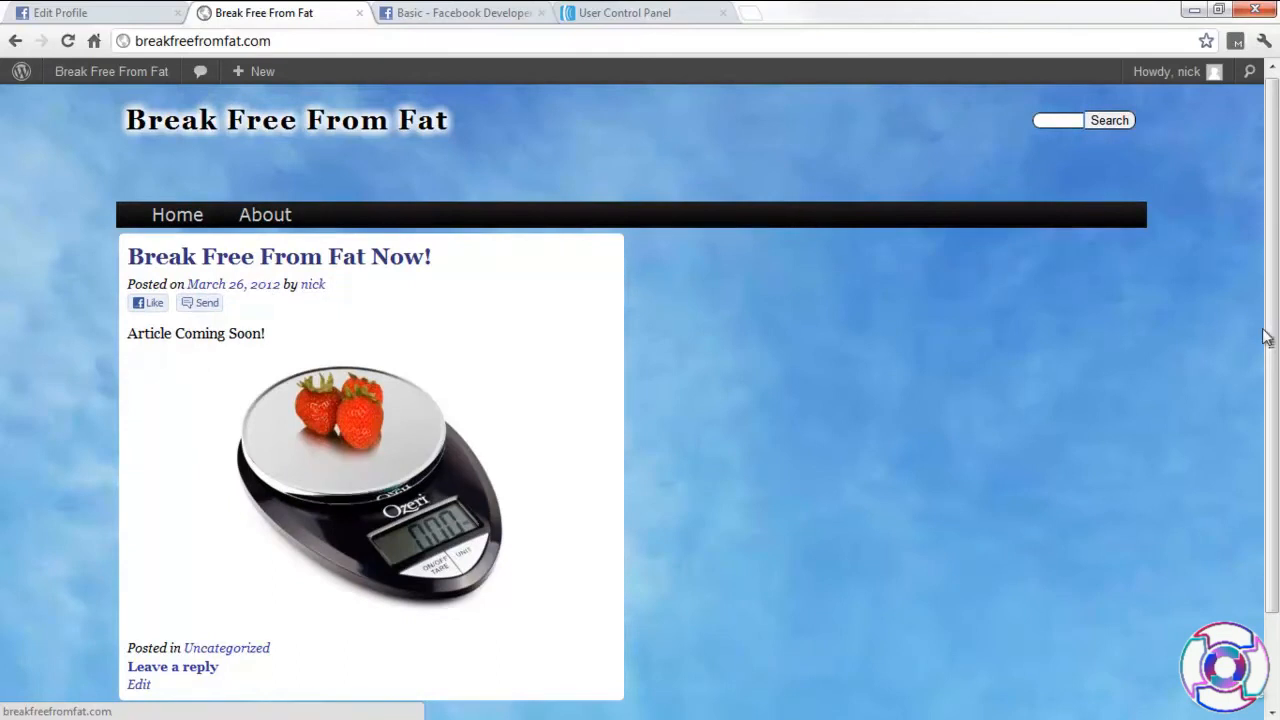
{"action": "left_click_drag", "start_coordinate": [1271, 335], "coordinate": [1262, 348]}
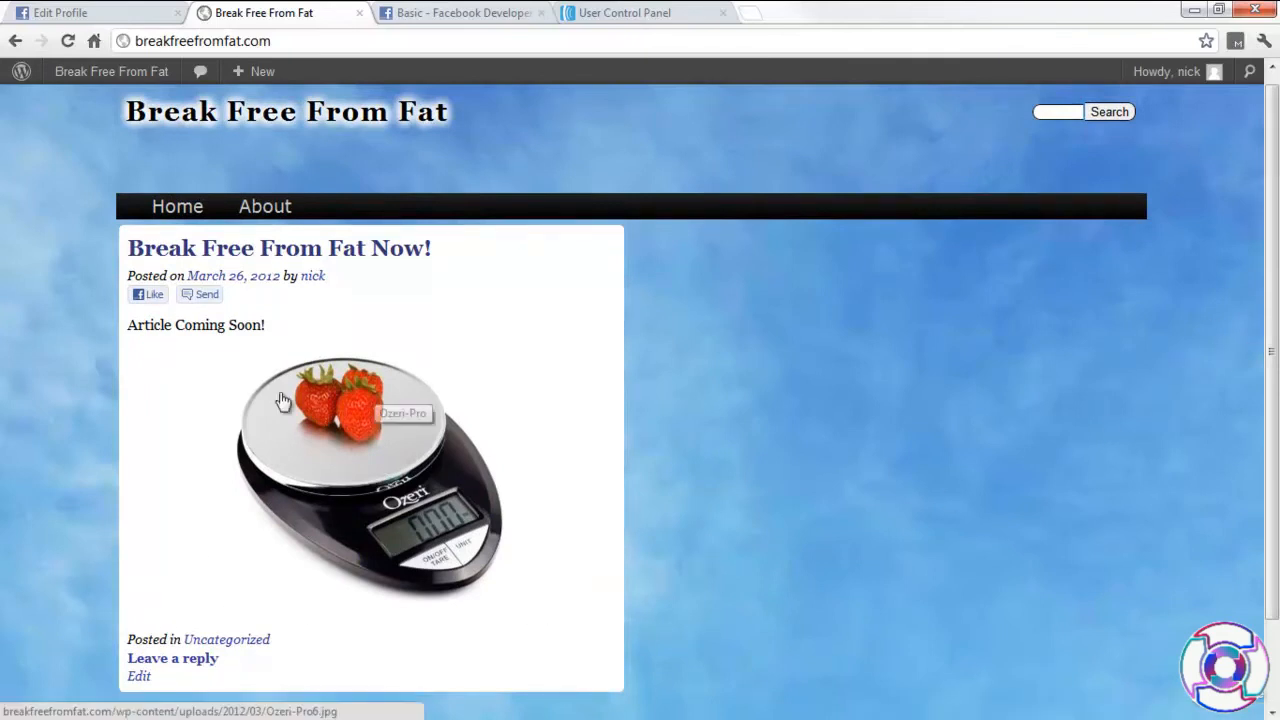
{"action": "scroll", "coordinate": [1277, 355], "scroll_direction": "down", "scroll_amount": 1}
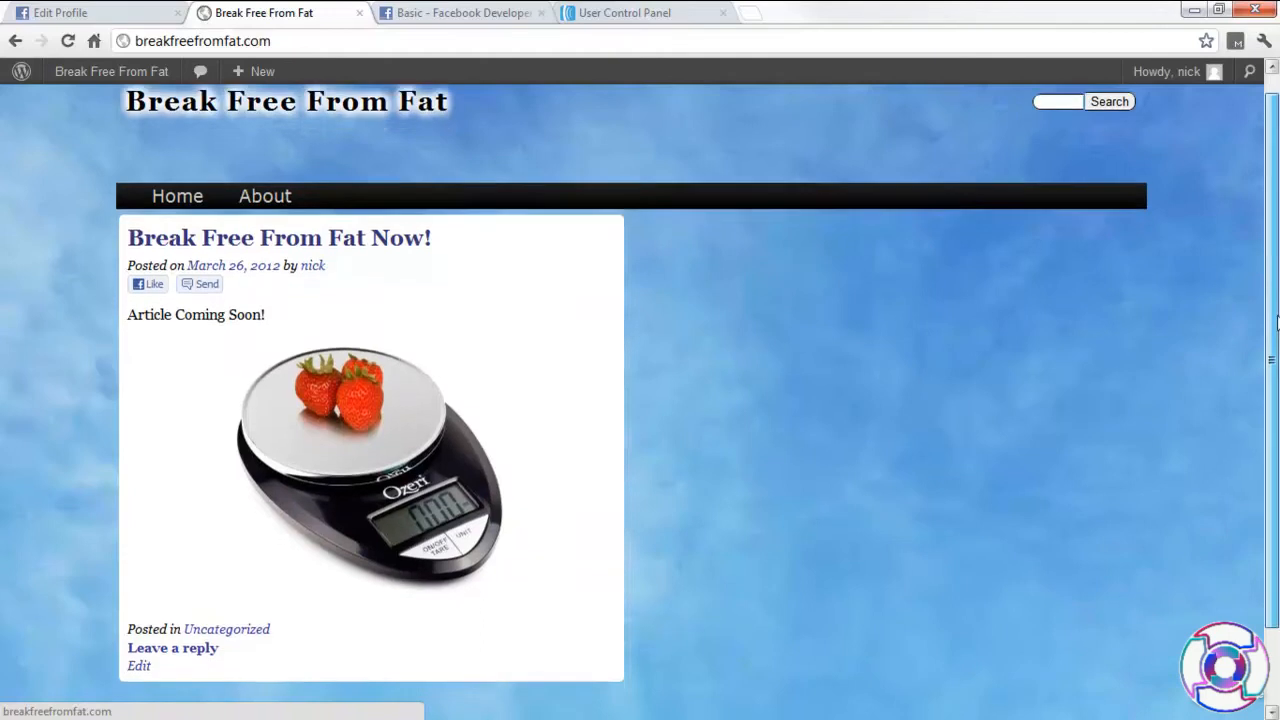
{"action": "scroll", "coordinate": [1277, 355], "scroll_direction": "down", "scroll_amount": 1}
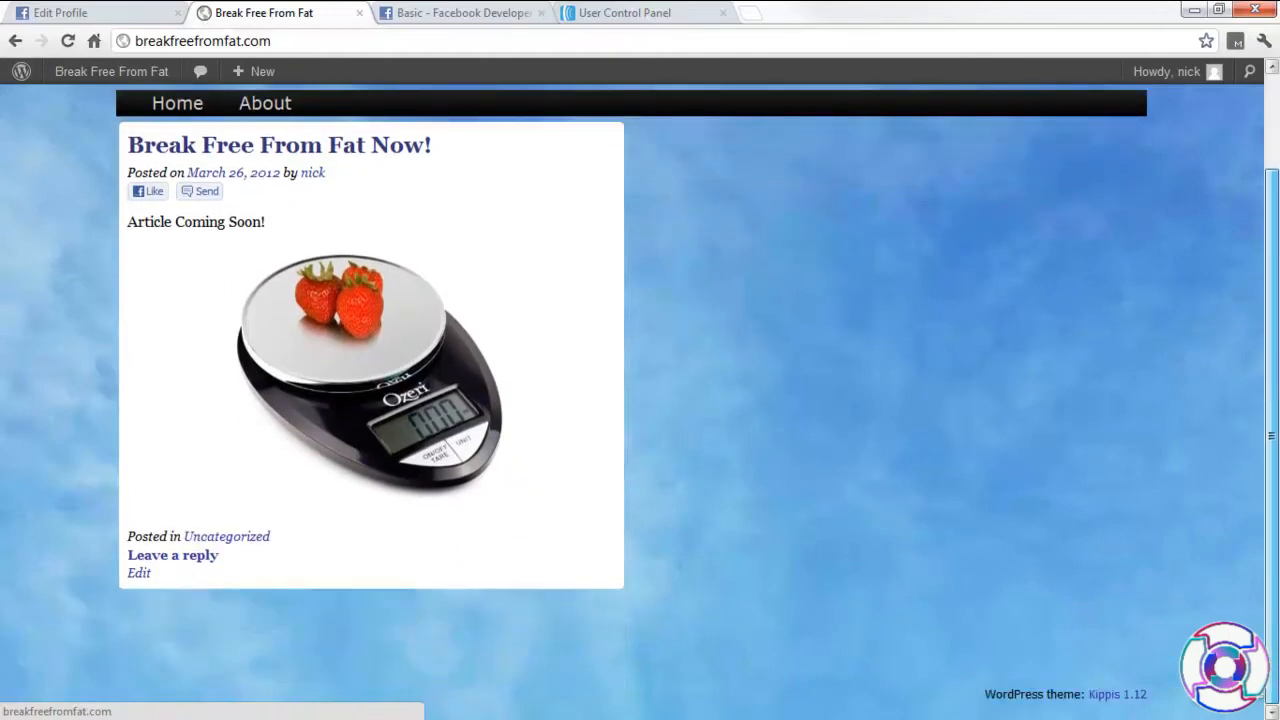
{"action": "scroll", "coordinate": [1277, 355], "scroll_direction": "up", "scroll_amount": 1}
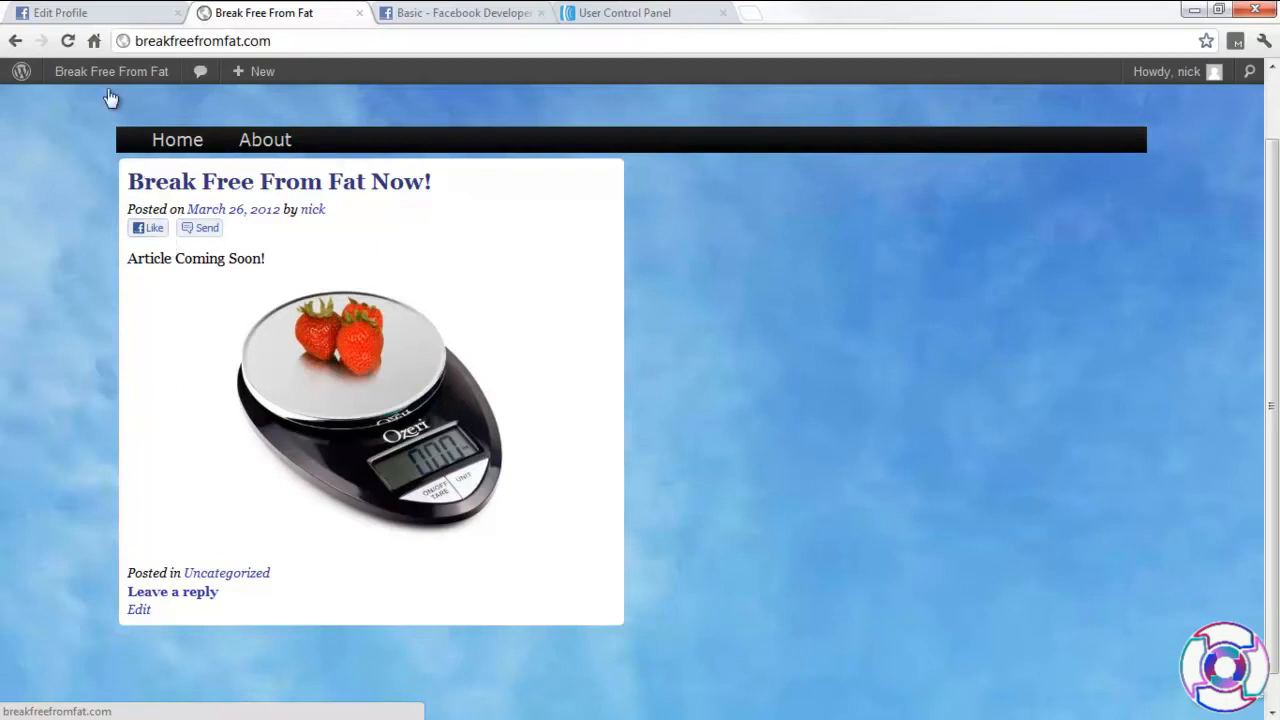
Switch to Facebook, use it as the Profit Insiders page, and check the page's timeline for the published blog post
{"action": "left_click", "coordinate": [106, 14]}
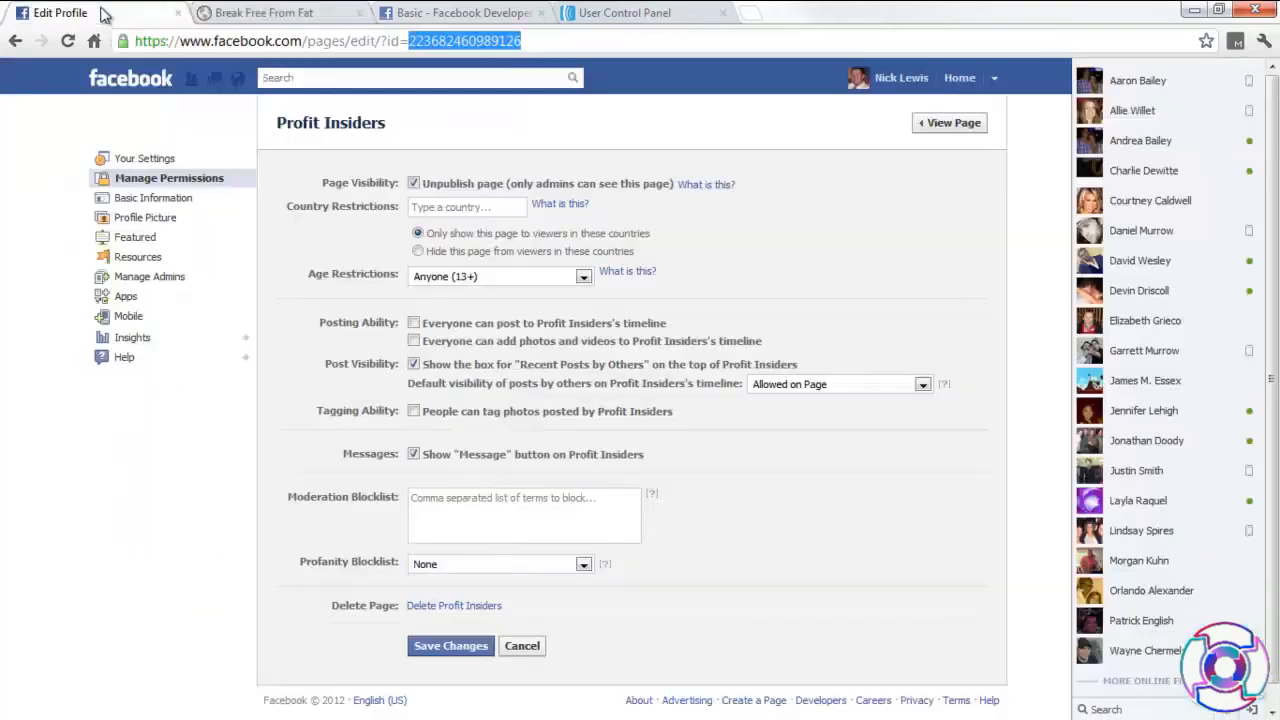
{"action": "left_click", "coordinate": [994, 80]}
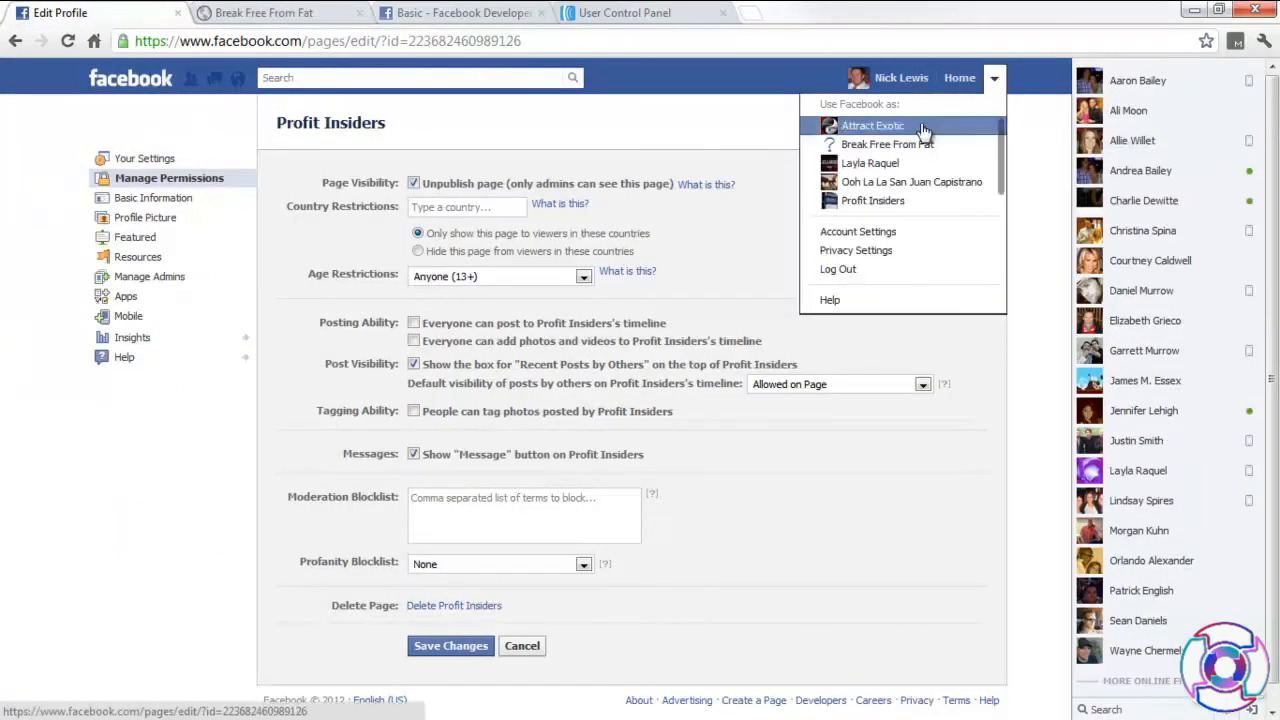
{"action": "left_click", "coordinate": [894, 202]}
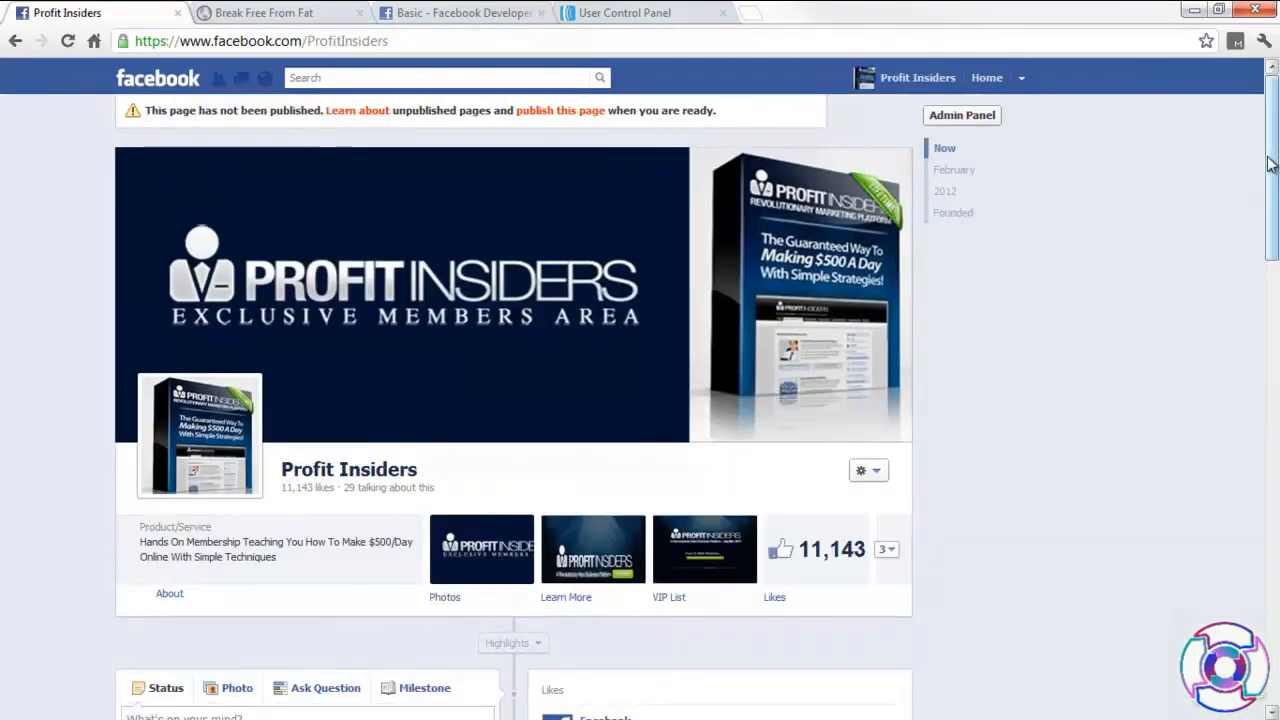
{"action": "mouse_move", "coordinate": [1270, 165]}
{"action": "left_mouse_down"}
{"action": "mouse_move", "coordinate": [1270, 240]}
{"action": "mouse_move", "coordinate": [1270, 165]}
{"action": "left_mouse_up"}
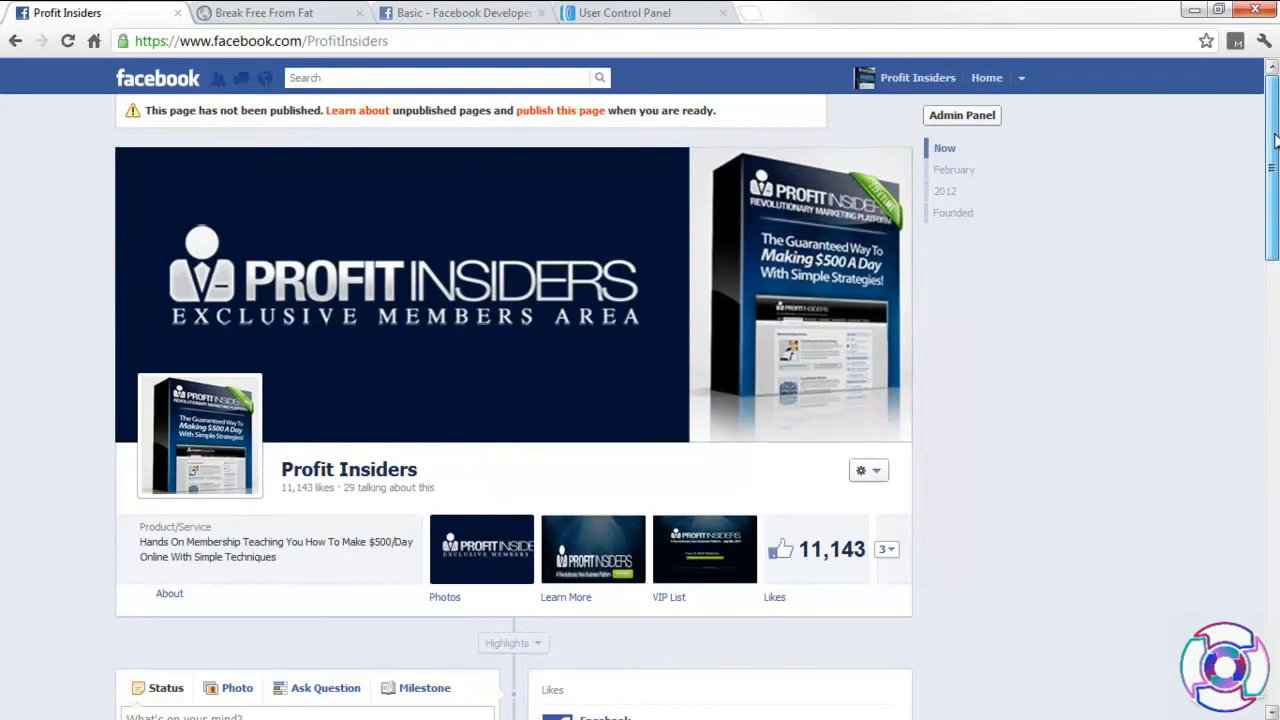
{"action": "left_click_drag", "start_coordinate": [1275, 140], "coordinate": [1276, 250]}
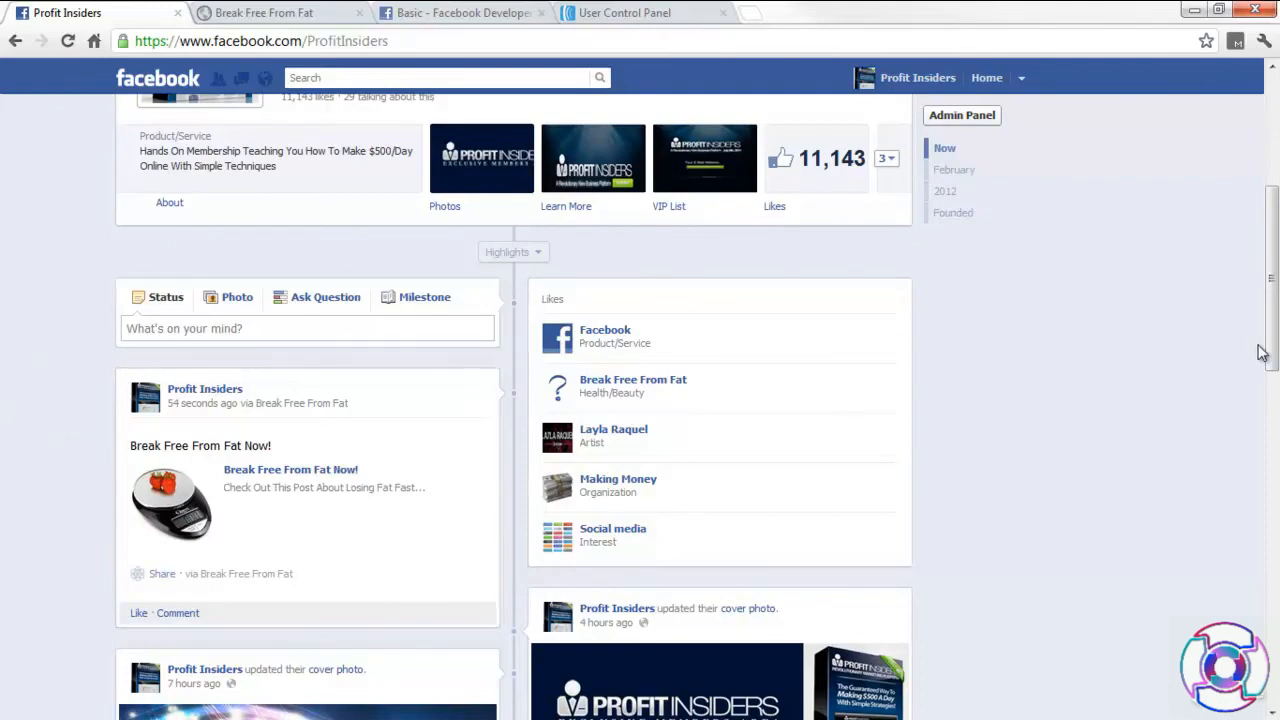
Inspect the shared blog post on the Profit Insiders timeline, follow its title link to the live article, and close the article
{"action": "mouse_move", "coordinate": [1273, 348]}
{"action": "left_mouse_down"}
{"action": "mouse_move", "coordinate": [1273, 304]}
{"action": "mouse_move", "coordinate": [1273, 371]}
{"action": "left_mouse_up"}
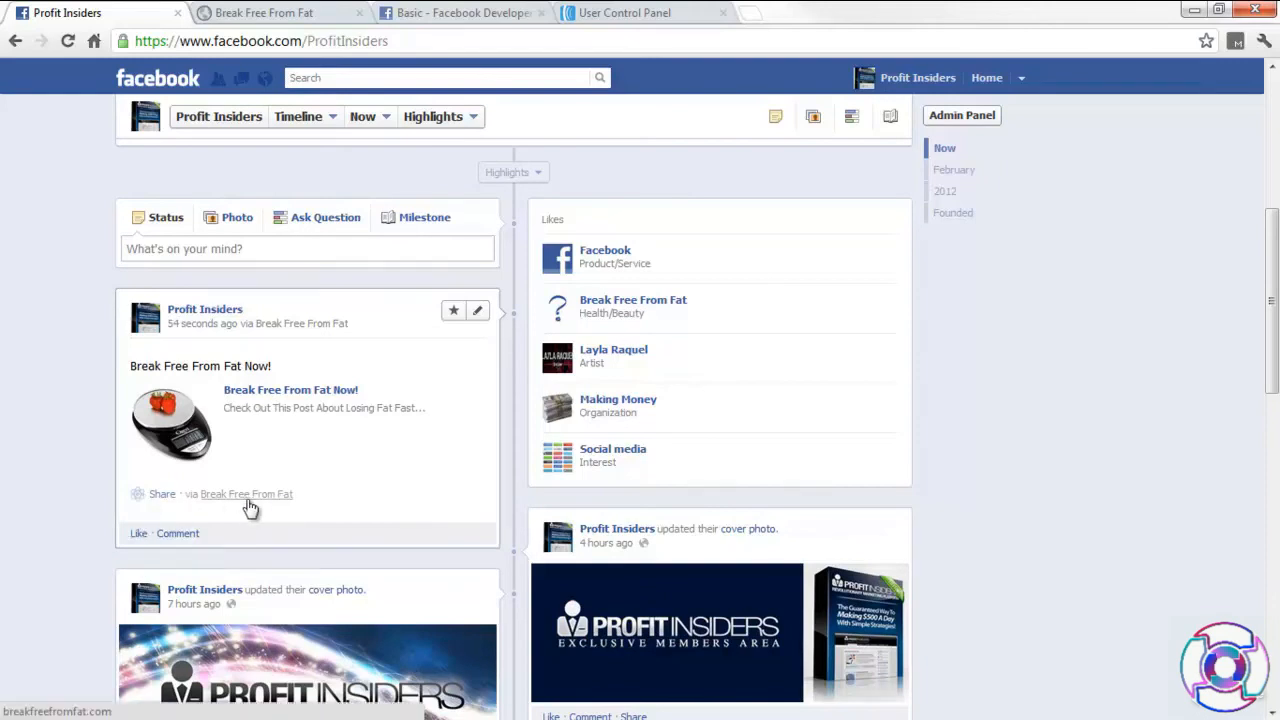
{"action": "mouse_move", "coordinate": [250, 503]}
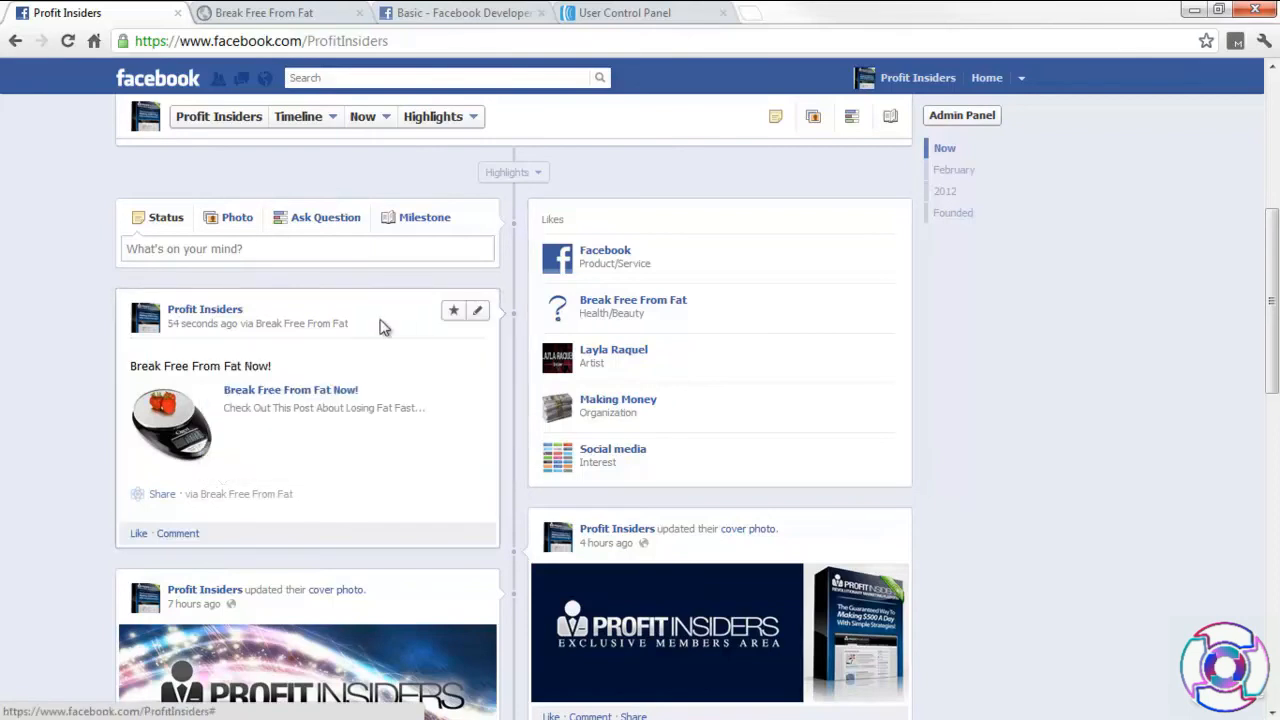
{"action": "left_click", "coordinate": [302, 402]}
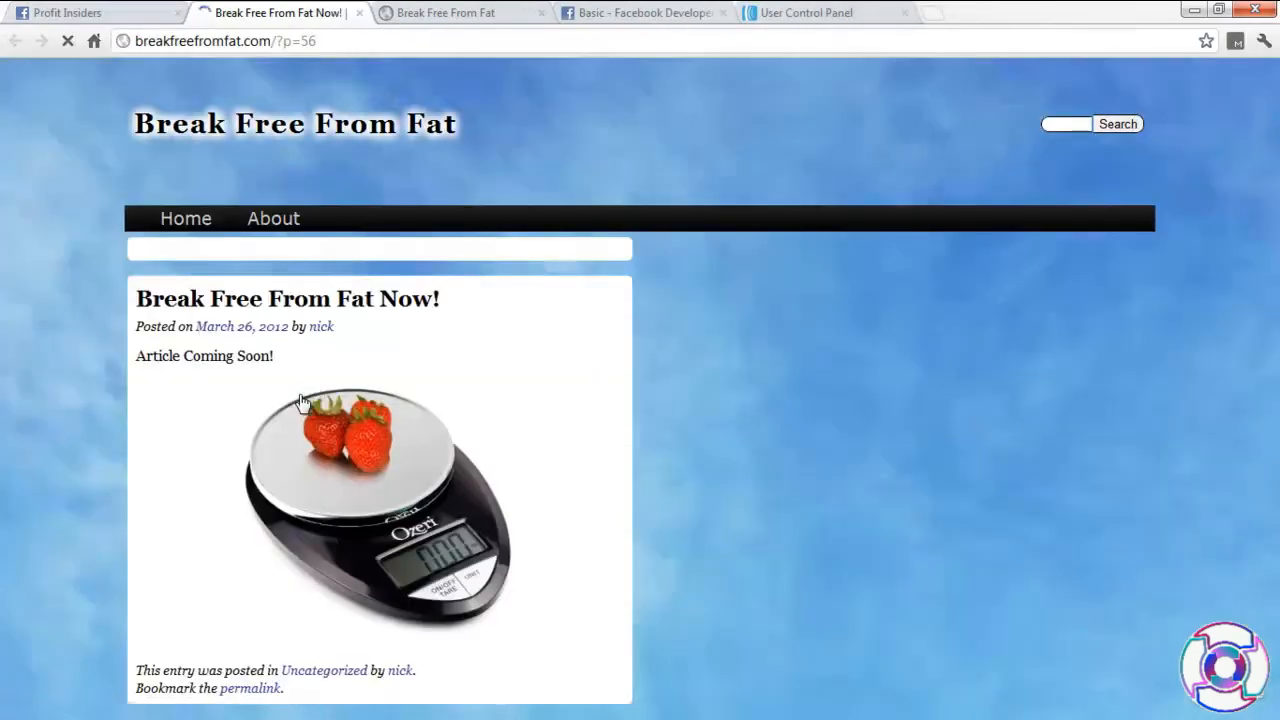
{"action": "left_click", "coordinate": [359, 13]}
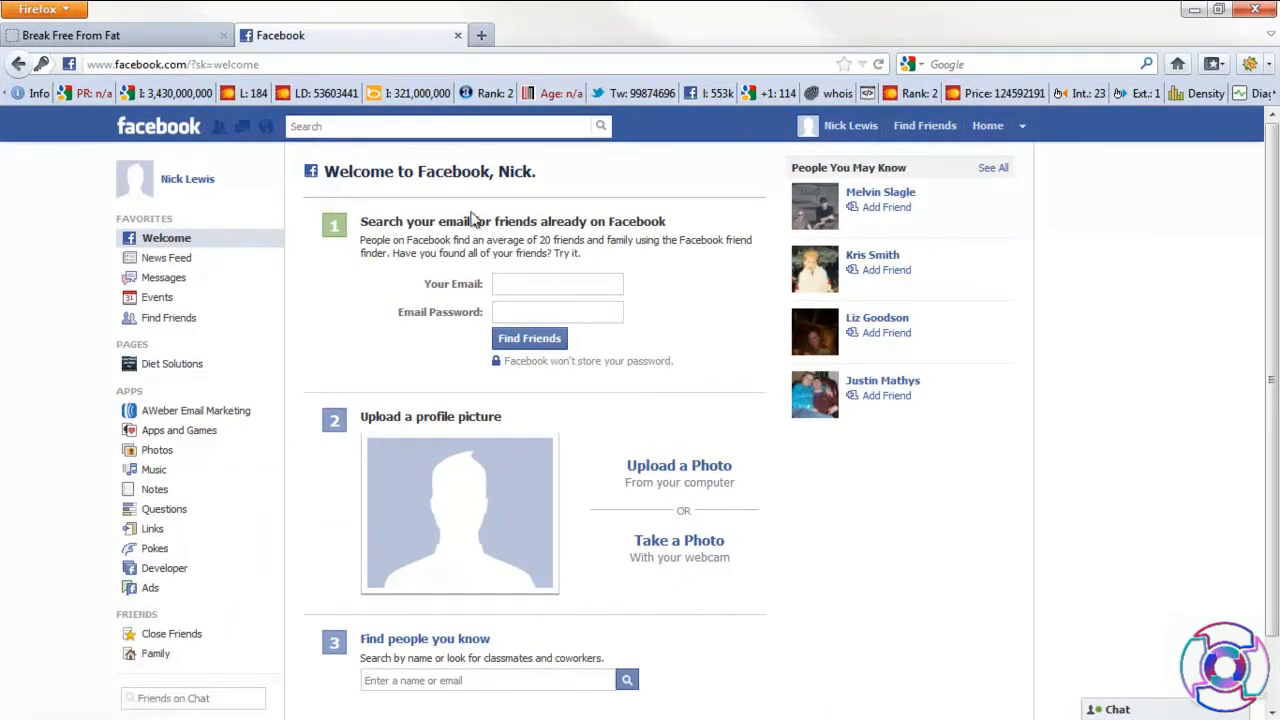
Switch to the Break Free From Fat site in Firefox, reload it, and open the reply form of "Break Free From Fat Now!"
{"action": "left_click", "coordinate": [135, 48]}
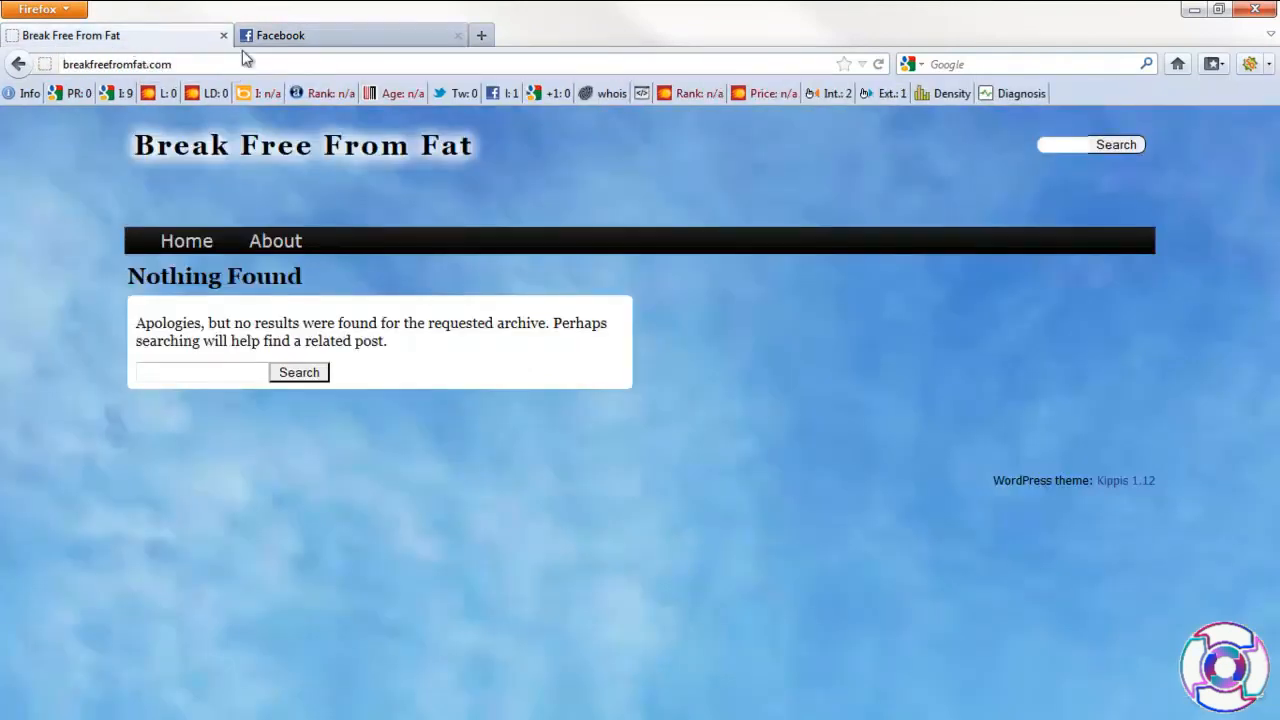
{"action": "left_click", "coordinate": [878, 64]}
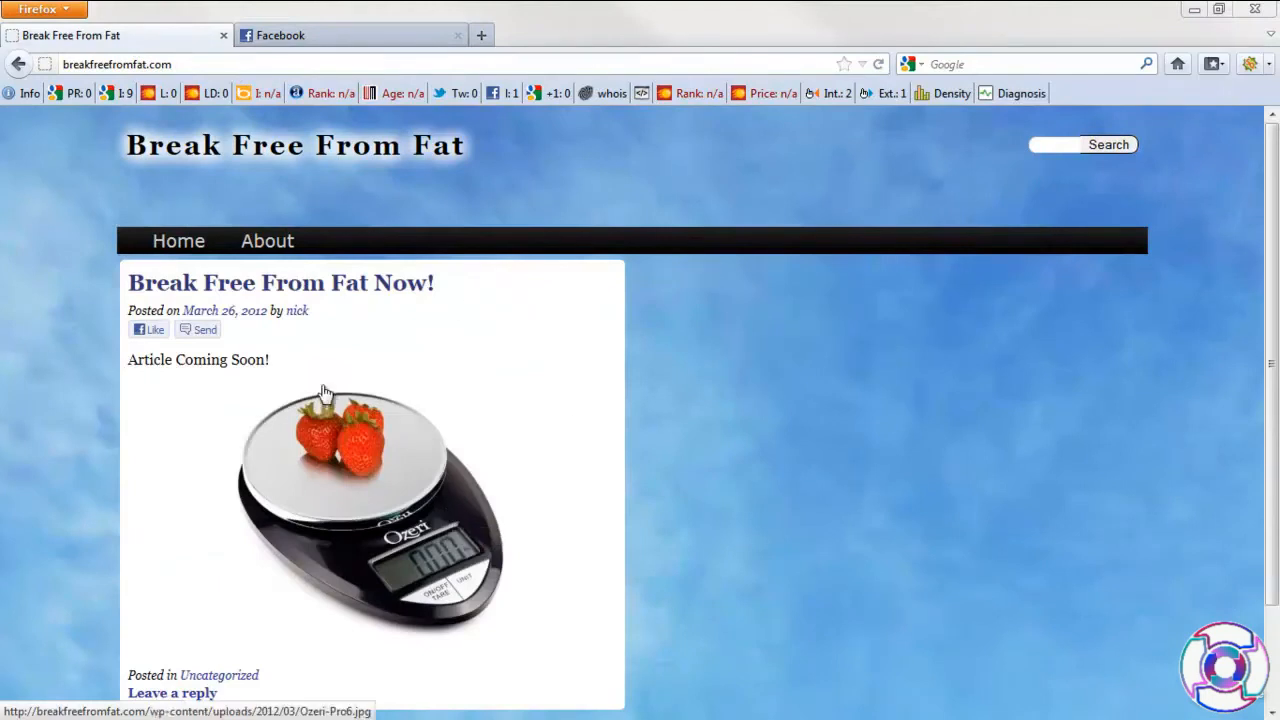
{"action": "mouse_move", "coordinate": [1272, 277]}
{"action": "left_mouse_down"}
{"action": "mouse_move", "coordinate": [1272, 365]}
{"action": "mouse_move", "coordinate": [1274, 253]}
{"action": "mouse_move", "coordinate": [1274, 273]}
{"action": "left_mouse_up"}
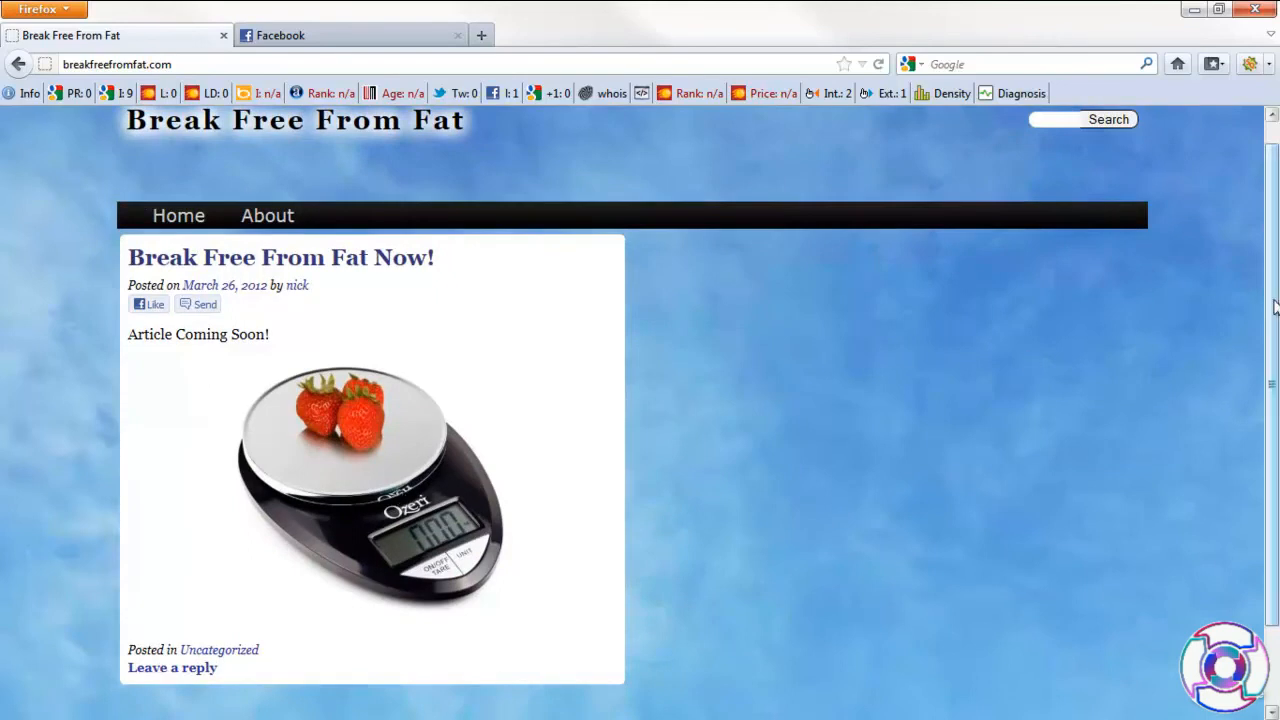
{"action": "scroll", "coordinate": [1275, 305], "scroll_direction": "down", "scroll_amount": 2}
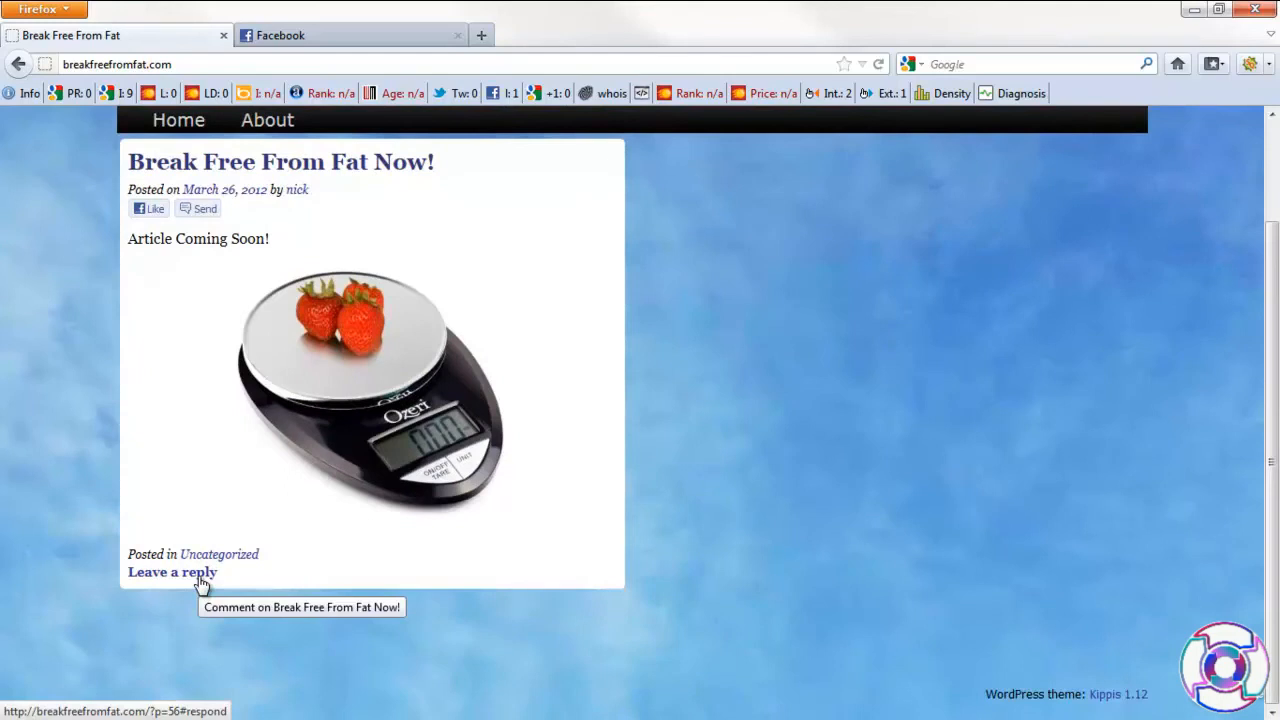
{"action": "left_click", "coordinate": [199, 574]}
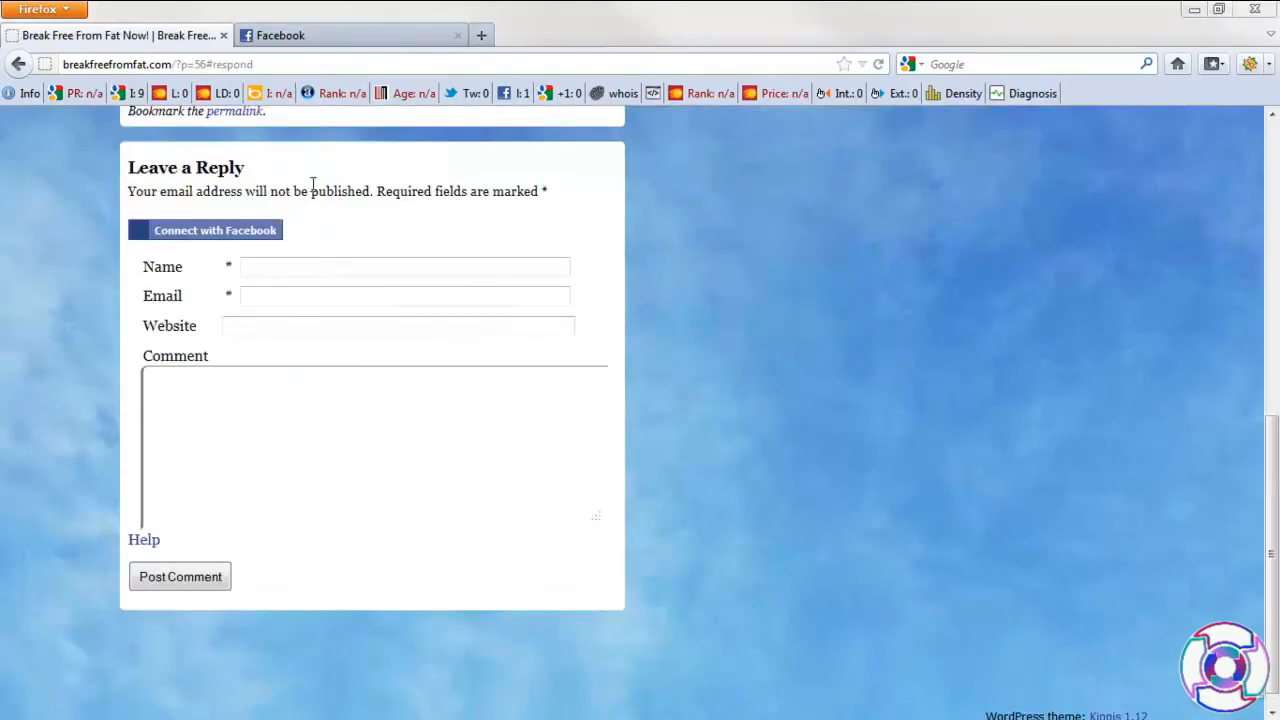
Connect the reply form to the Facebook account and allow the Break Free From Fat app to post on its behalf
{"action": "left_click", "coordinate": [272, 231]}
{"action": "left_click_drag", "start_coordinate": [602, 248], "coordinate": [598, 245]}
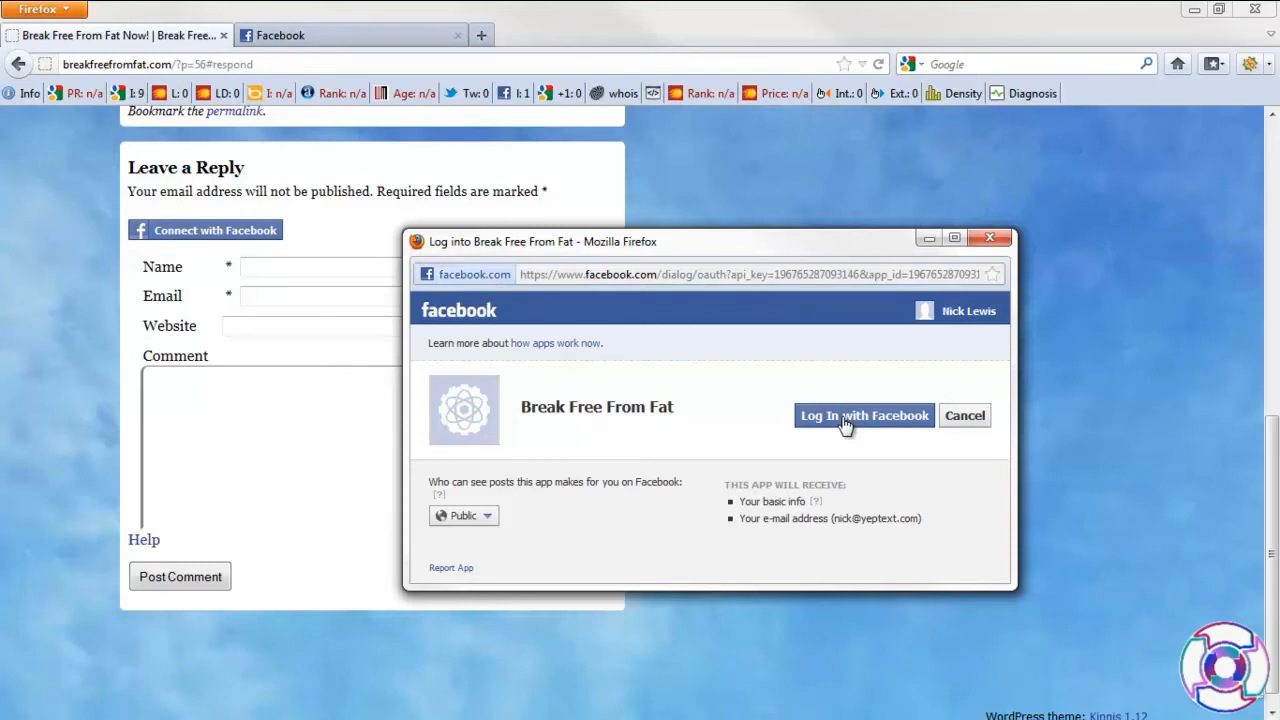
{"action": "left_click", "coordinate": [845, 423]}
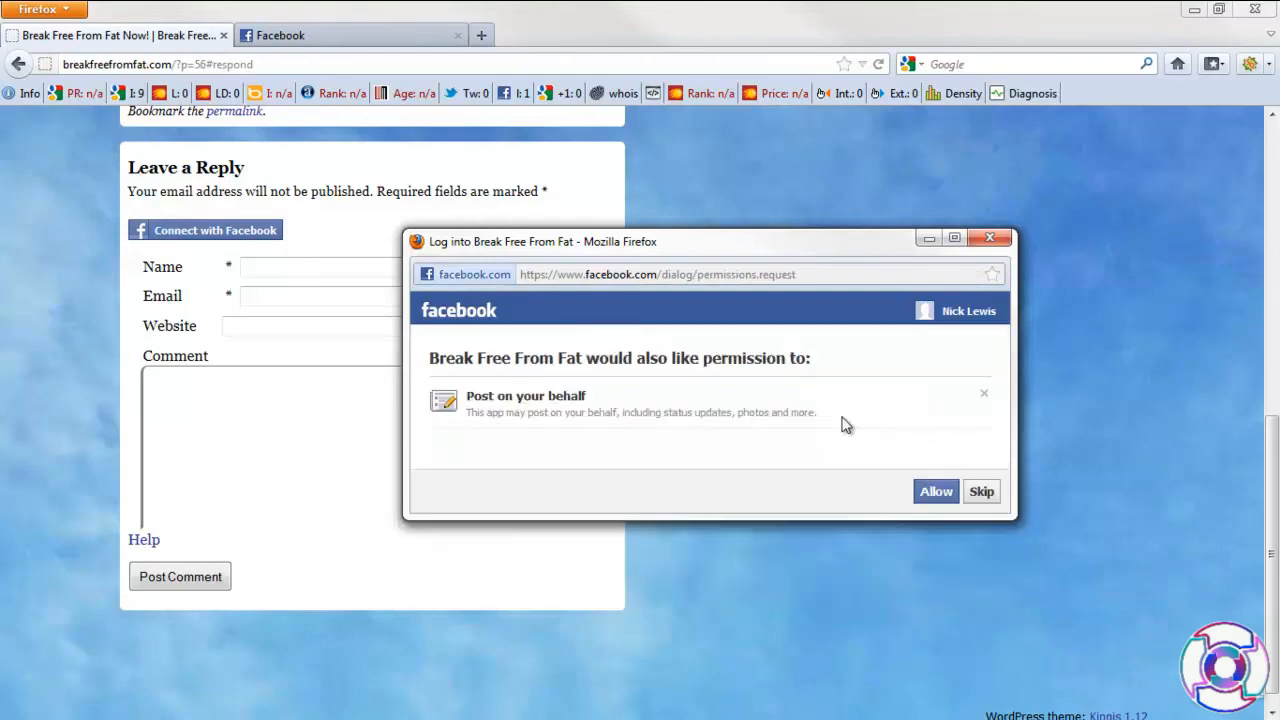
{"action": "left_click", "coordinate": [940, 497]}
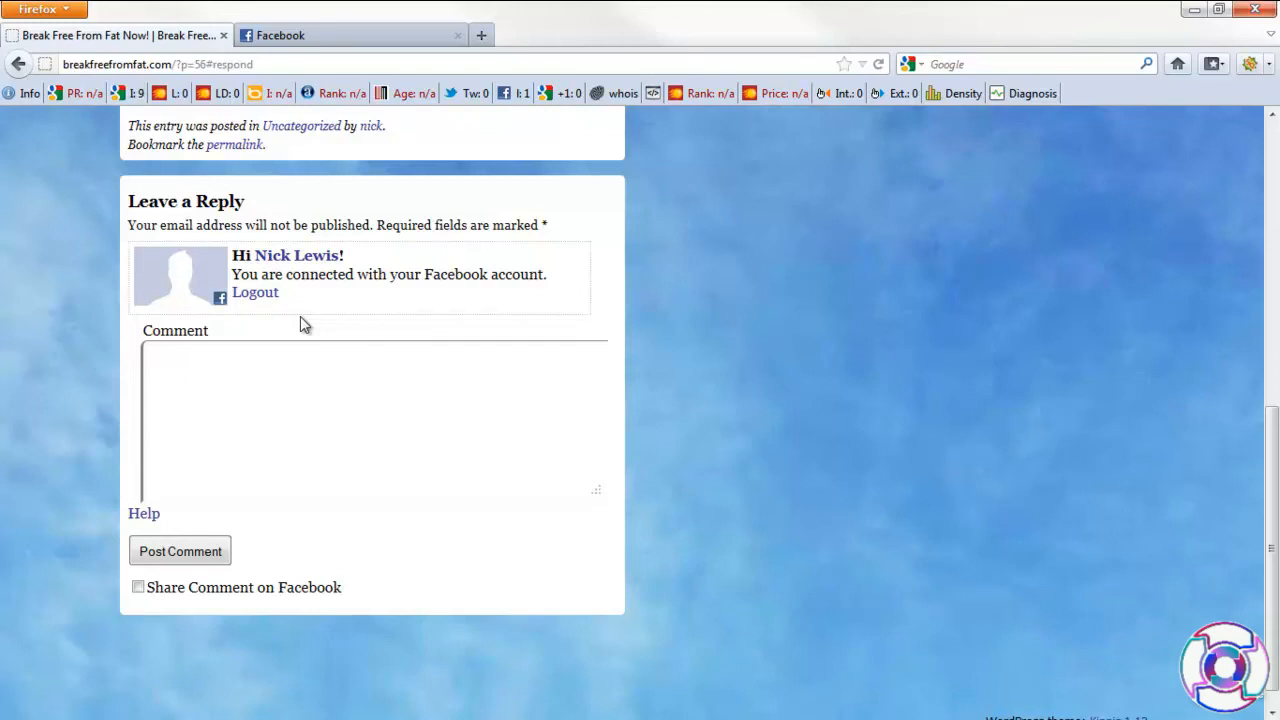
Post the comment "Hey great post!" with sharing the comment on Facebook enabled
{"action": "left_click", "coordinate": [271, 400]}
{"action": "type", "text": "Hey great post!"}
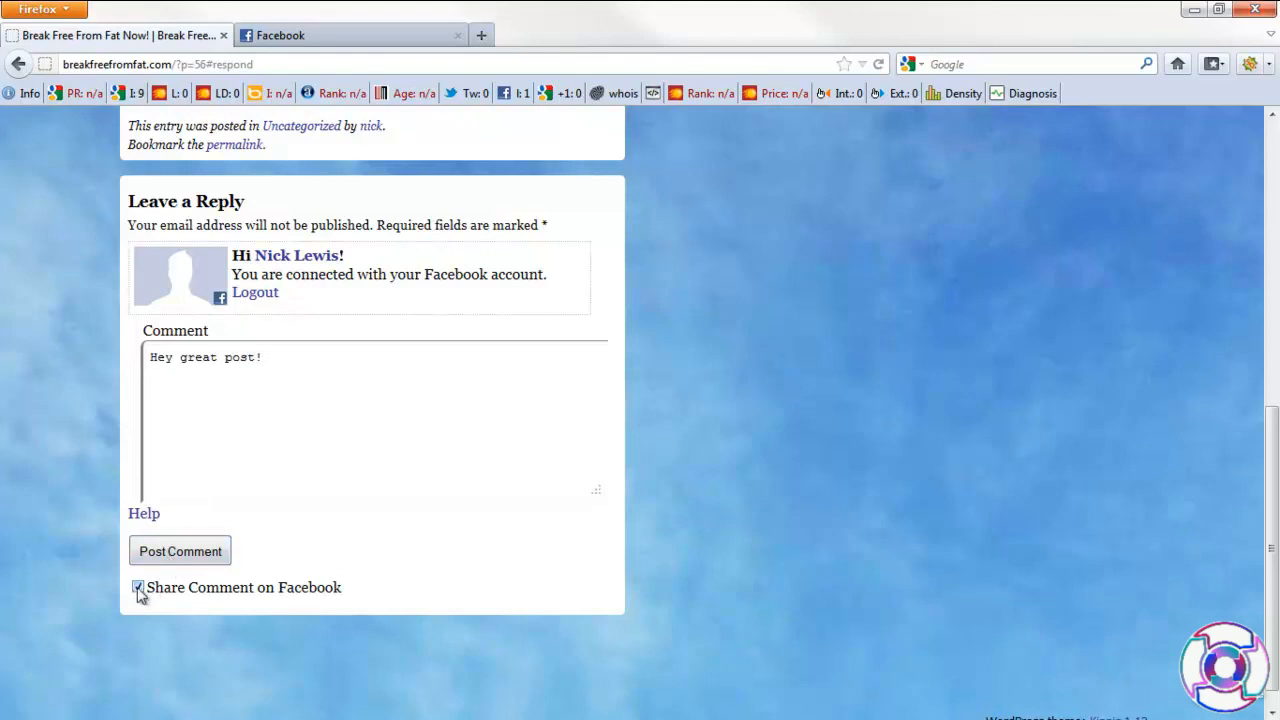
{"action": "left_click", "coordinate": [168, 564]}
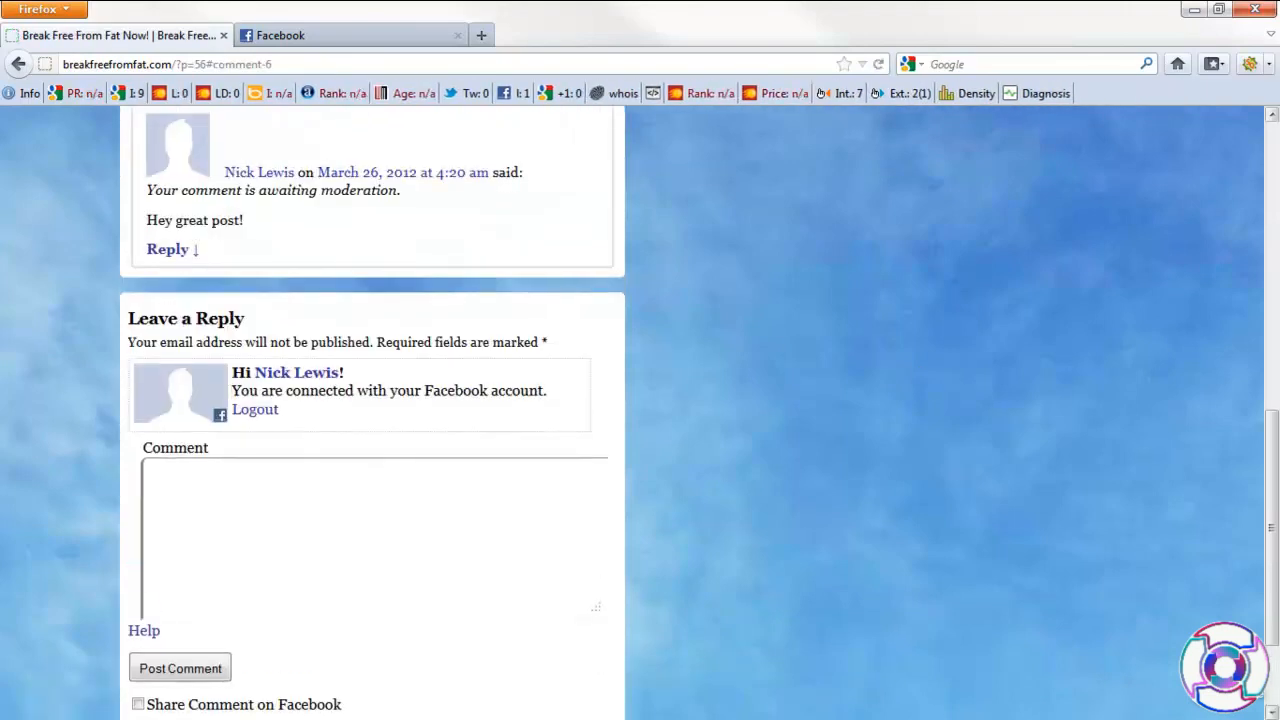
Switch to Facebook and check the commenter's profile wall for the shared comment
{"action": "mouse_move", "coordinate": [1272, 500]}
{"action": "left_mouse_down"}
{"action": "mouse_move", "coordinate": [1275, 537]}
{"action": "mouse_move", "coordinate": [1278, 512]}
{"action": "left_mouse_up"}
{"action": "left_click", "coordinate": [336, 40]}
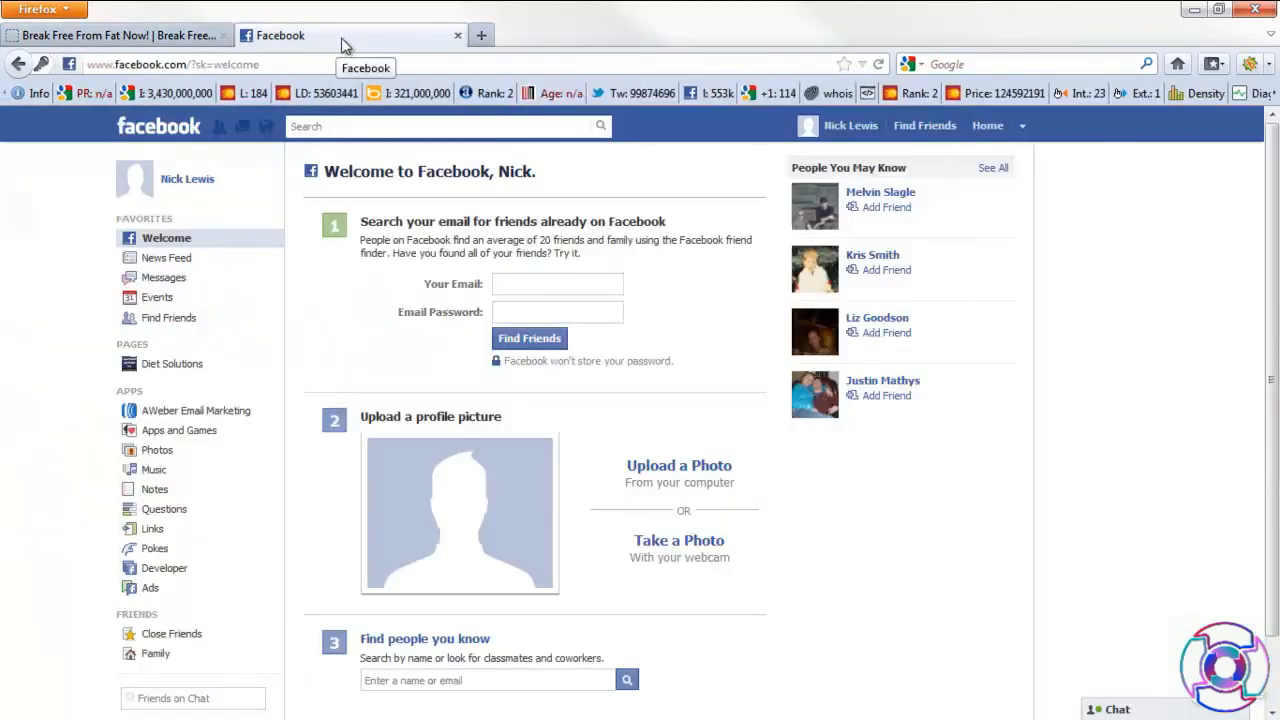
{"action": "left_click", "coordinate": [846, 125]}
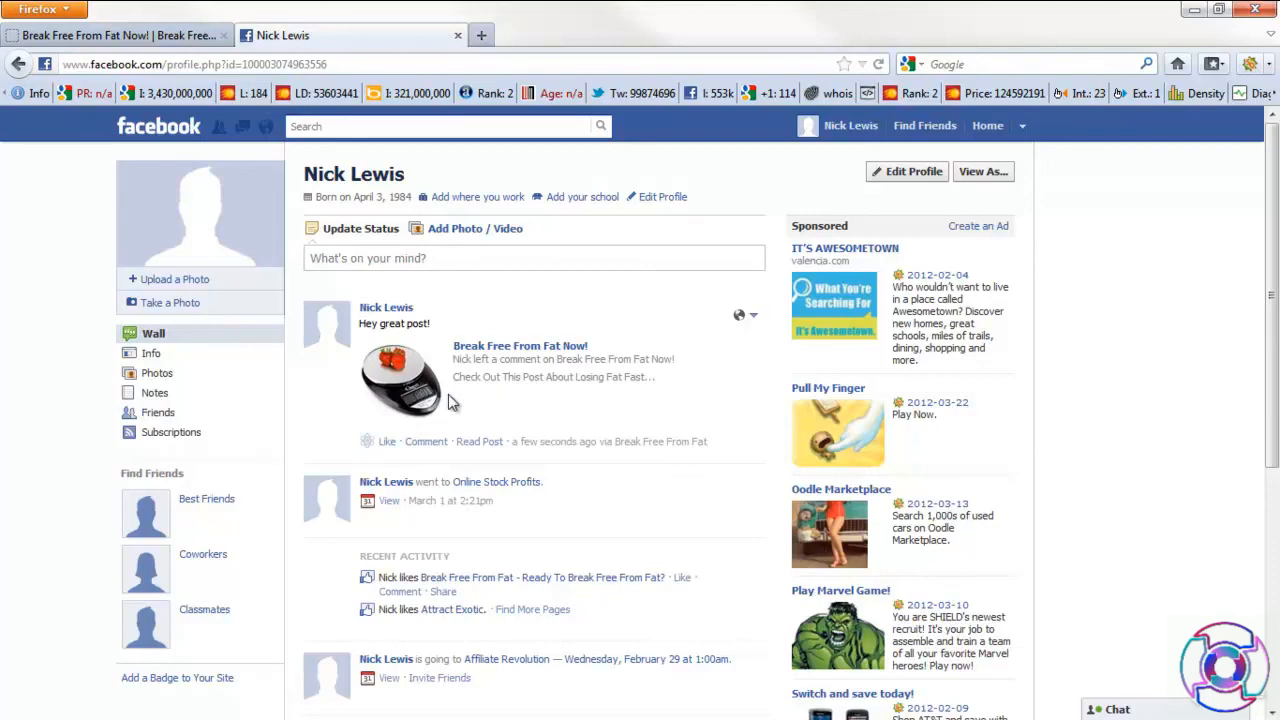
Return to the blog post, examine the Facebook Send form for sharing it with friends, and cancel the form
{"action": "left_click", "coordinate": [145, 38]}
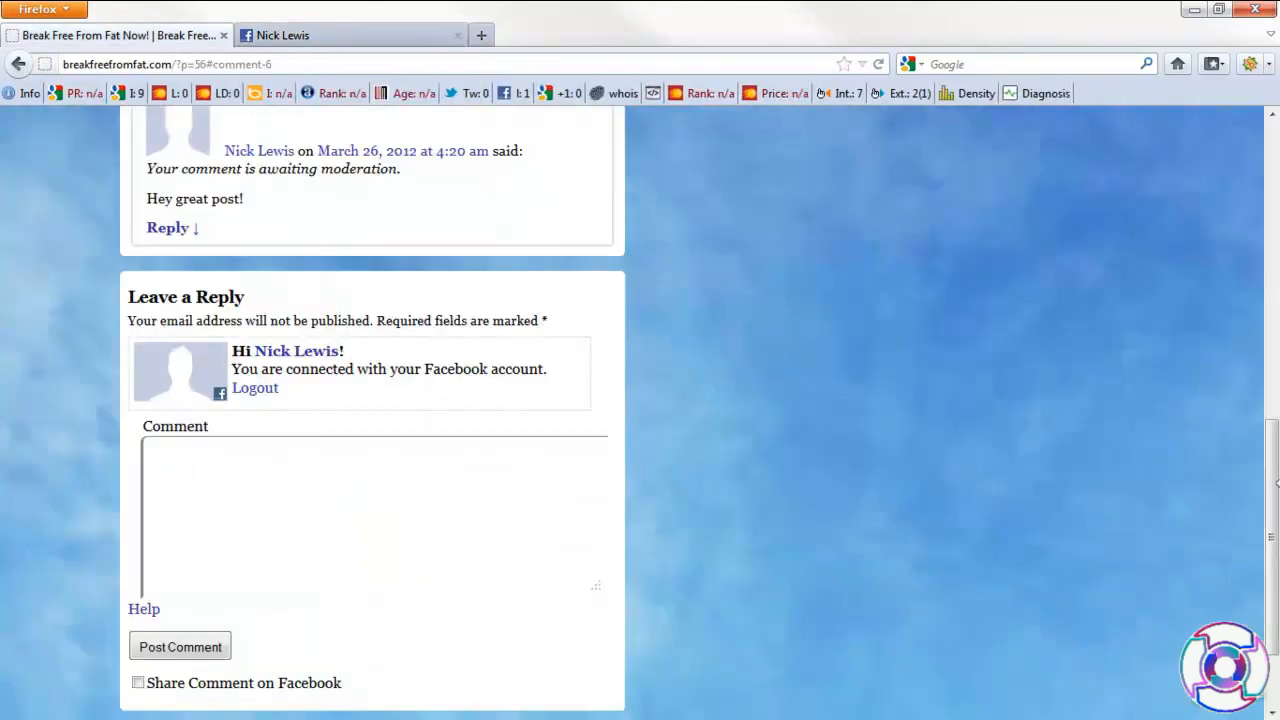
{"action": "left_click_drag", "start_coordinate": [1273, 513], "coordinate": [1186, 245]}
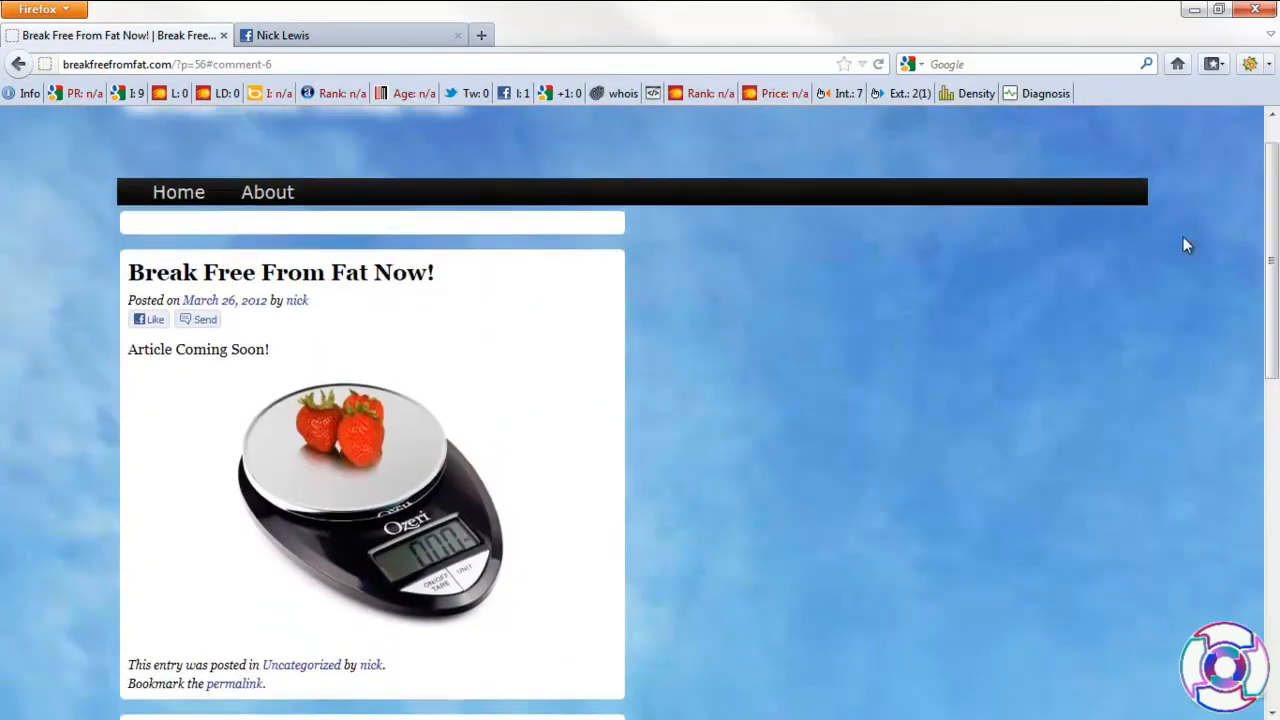
{"action": "left_click", "coordinate": [199, 323]}
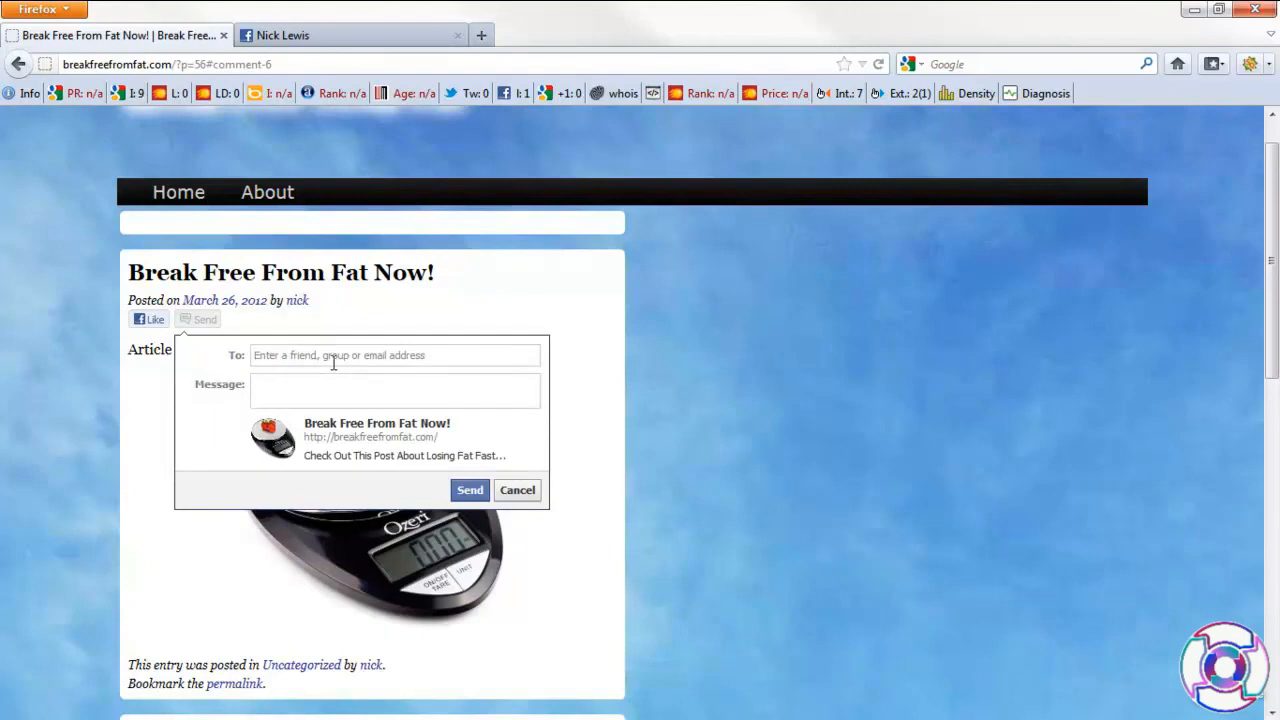
{"action": "left_click", "coordinate": [518, 490]}
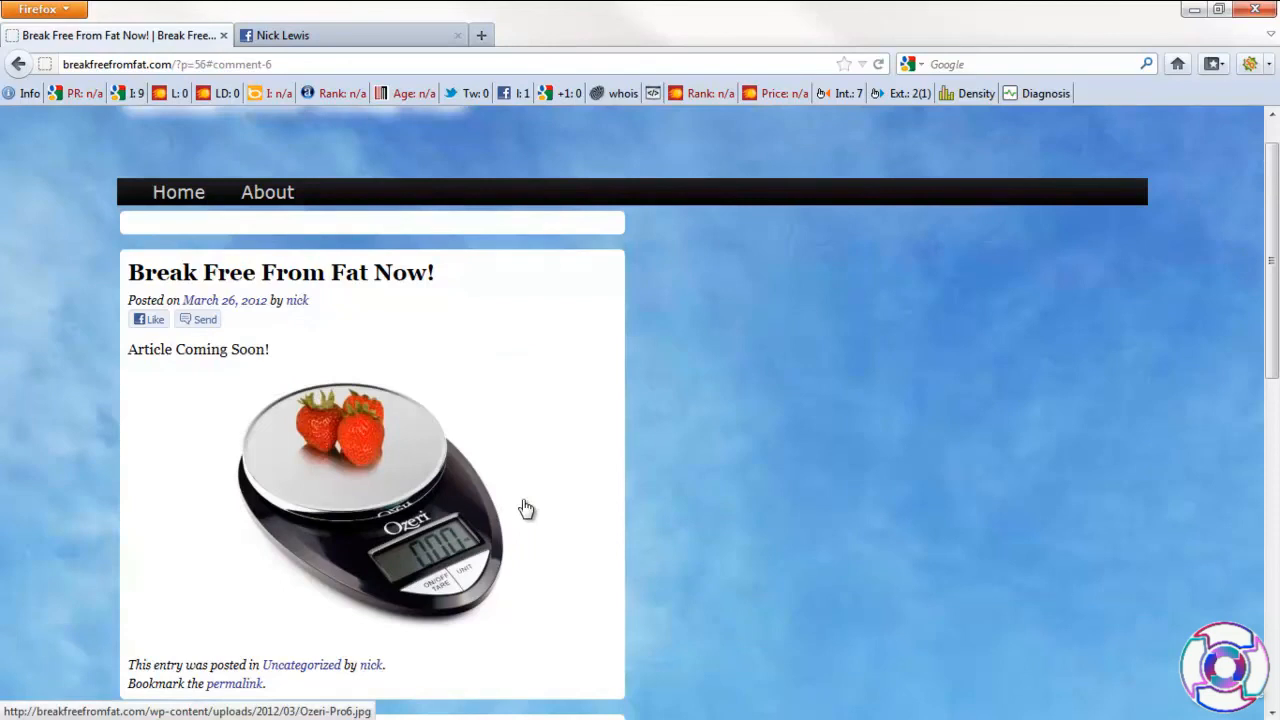
Like the blog post and share it to Facebook with the message "Great post!"
{"action": "left_click", "coordinate": [155, 320]}
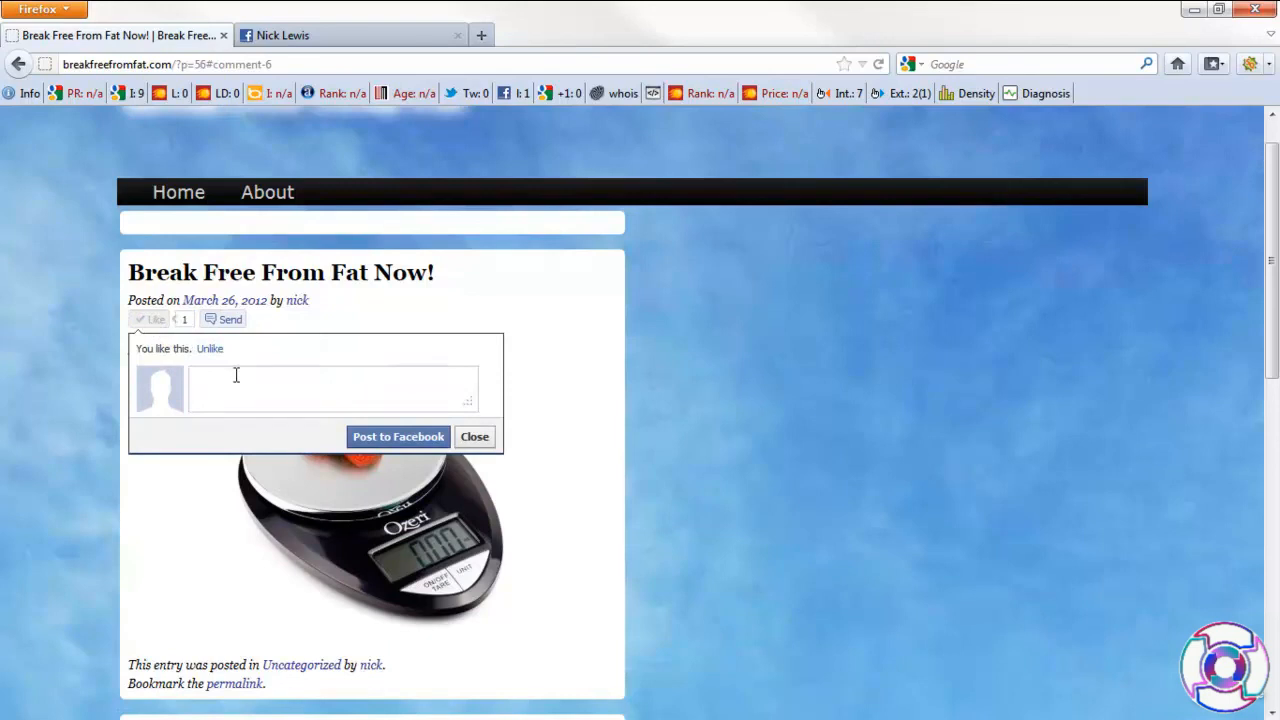
{"action": "type", "text": "Hey"}
{"action": "key", "text": "BackSpace"}
{"action": "key", "text": "BackSpace"}
{"action": "key", "text": "BackSpace"}
{"action": "key", "text": "BackSpace"}
{"action": "type", "text": "Great pos"}
{"action": "left_click", "coordinate": [368, 437]}
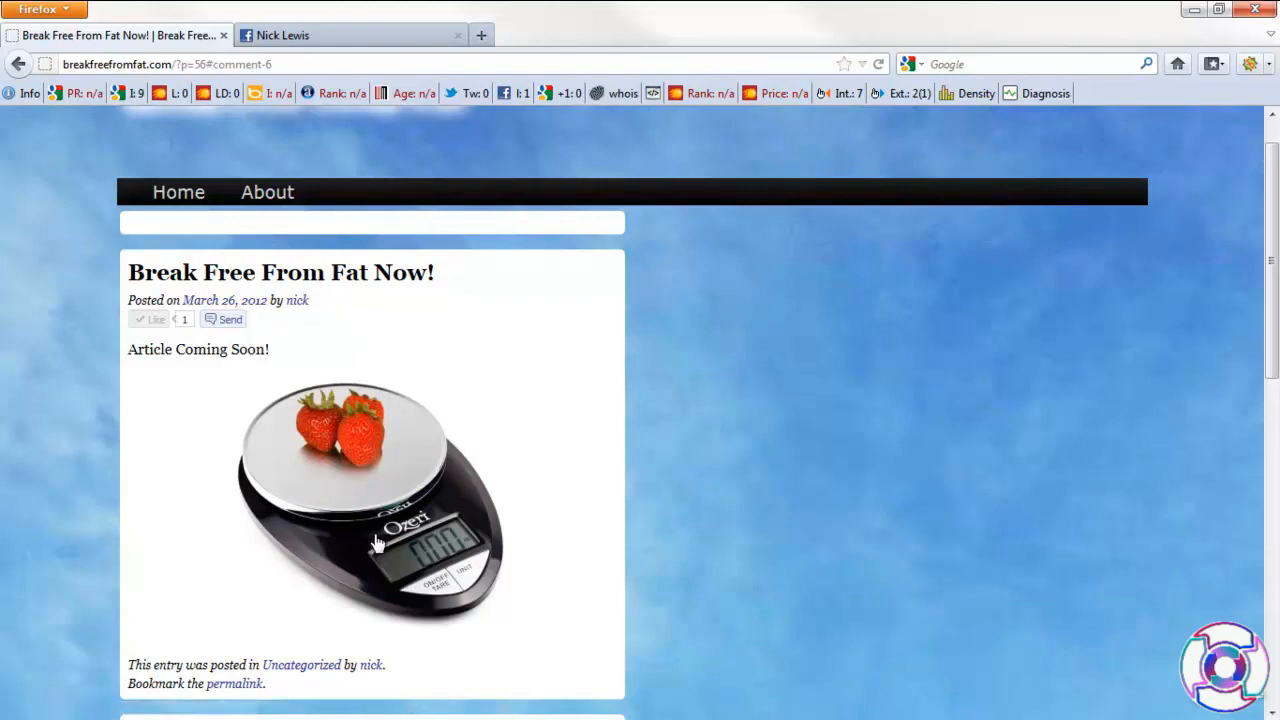
Check the Facebook profile wall for the shared like, revisit the blog post, and switch back to the Profit Insiders page in Chrome
{"action": "left_click", "coordinate": [365, 40]}
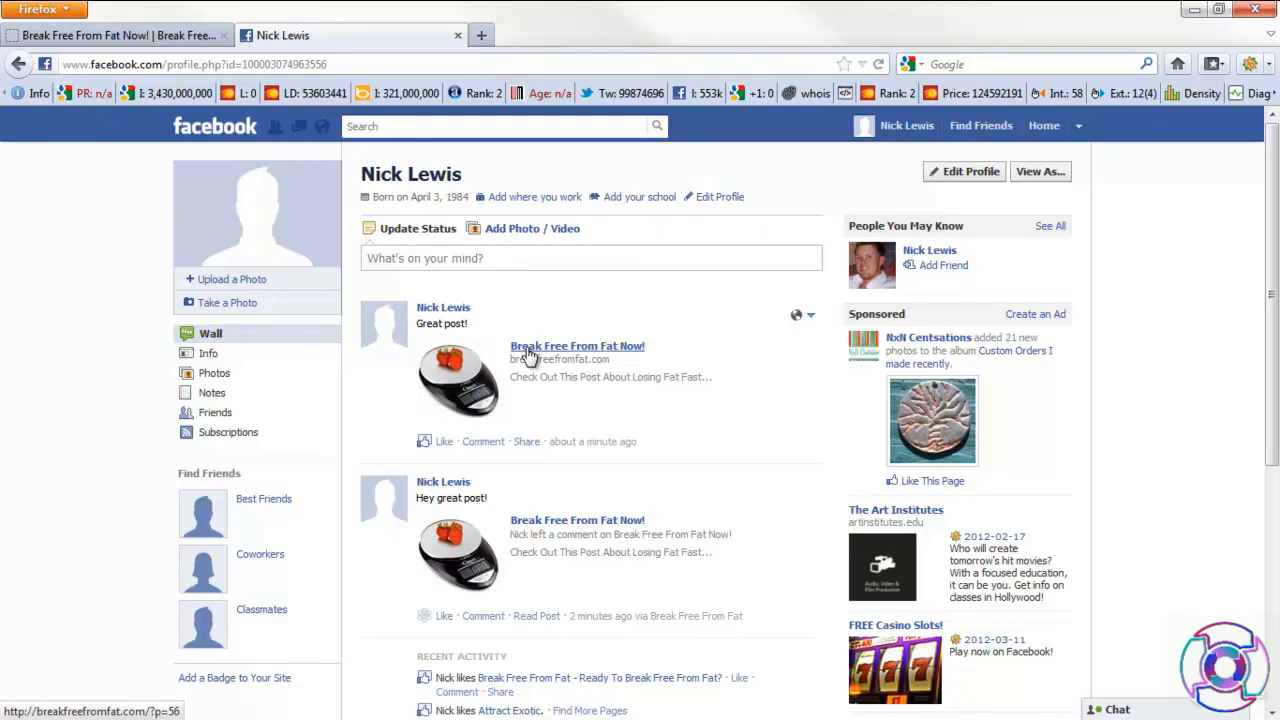
{"action": "left_click", "coordinate": [104, 40]}
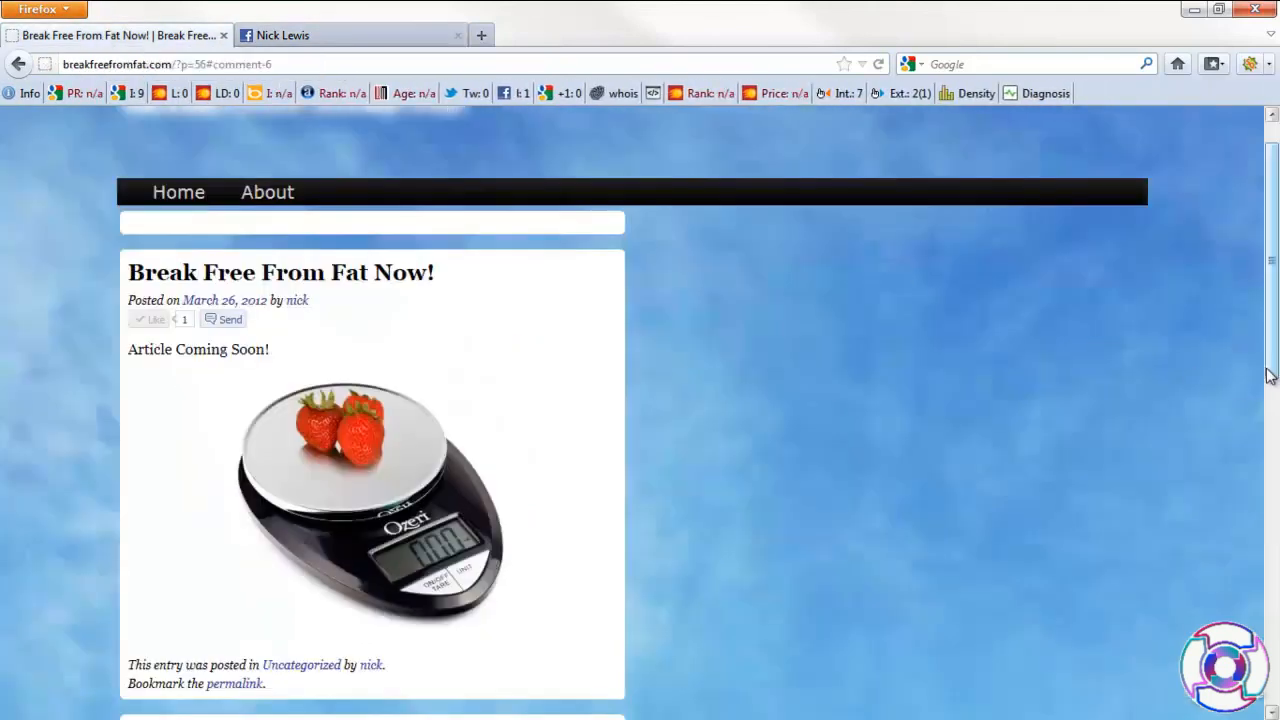
{"action": "scroll", "coordinate": [1268, 366], "scroll_direction": "up", "scroll_amount": 1}
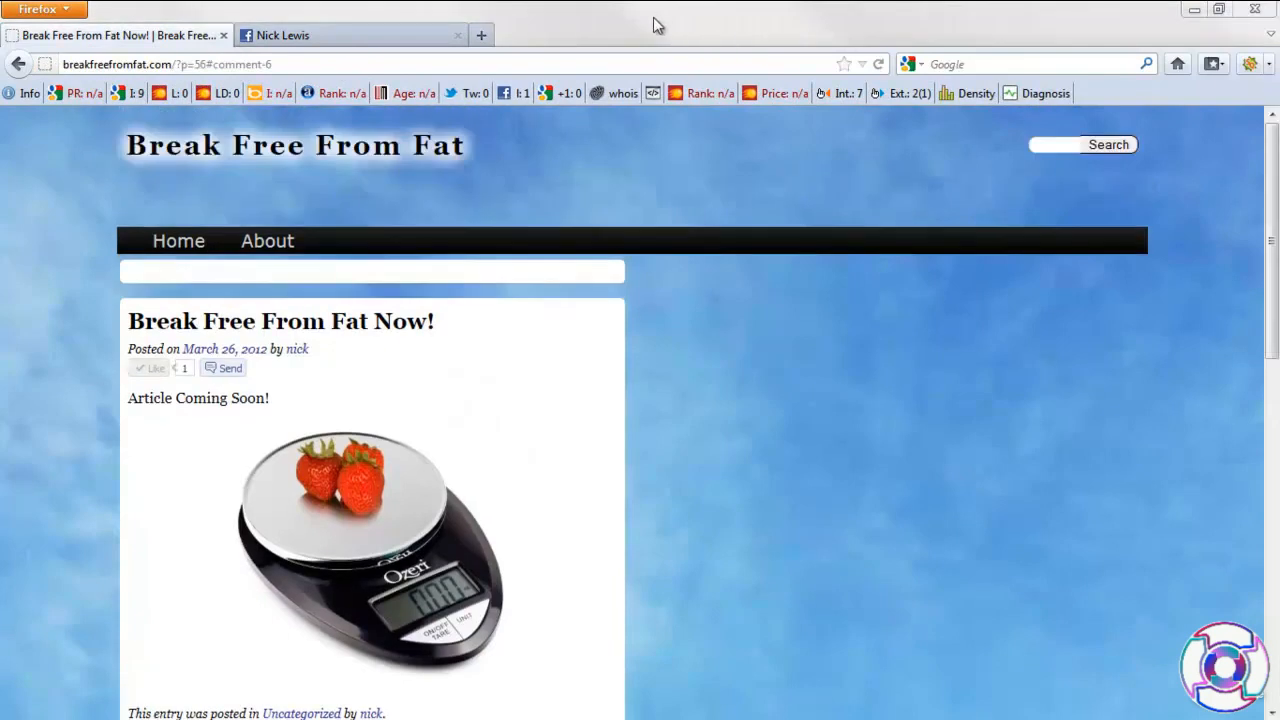
{"action": "left_click_drag", "start_coordinate": [653, 17], "coordinate": [1279, 150]}
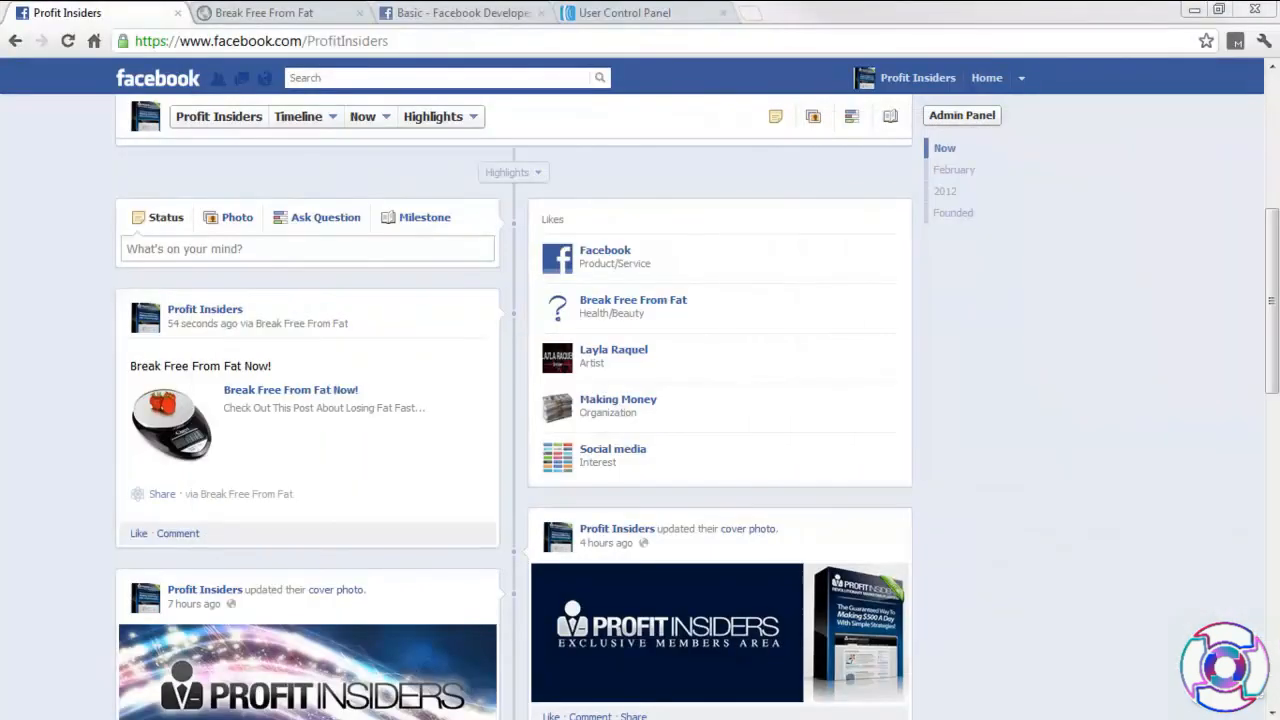